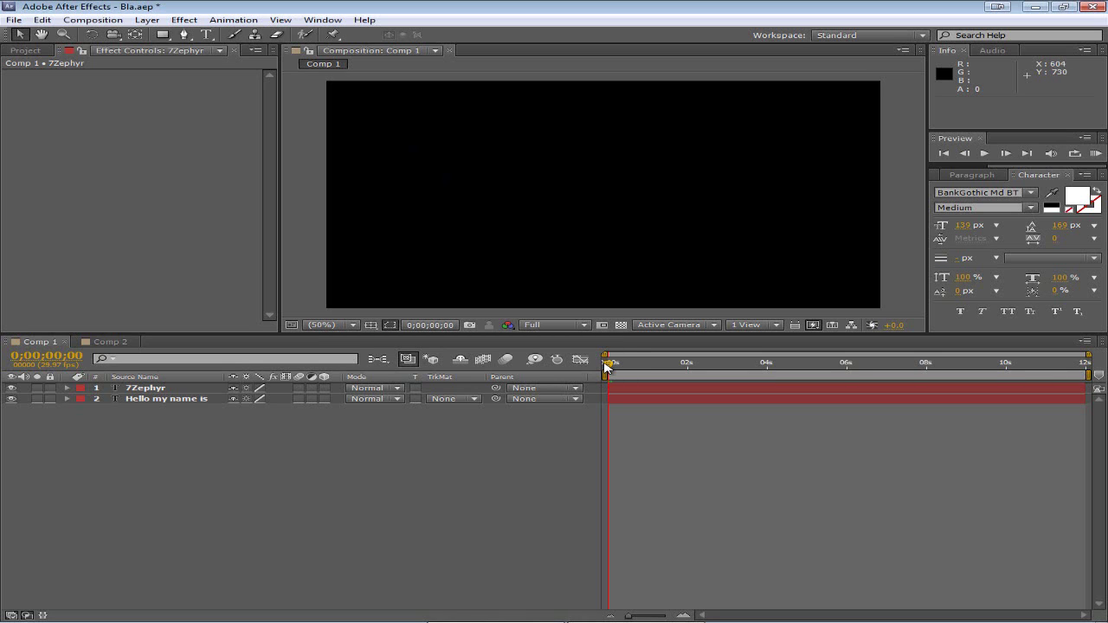
- Scrub the title animation around frame 2 and play a spacebar preview of it
{"action": "left_click_drag", "start_coordinate": [604, 367], "coordinate": [608, 368]}
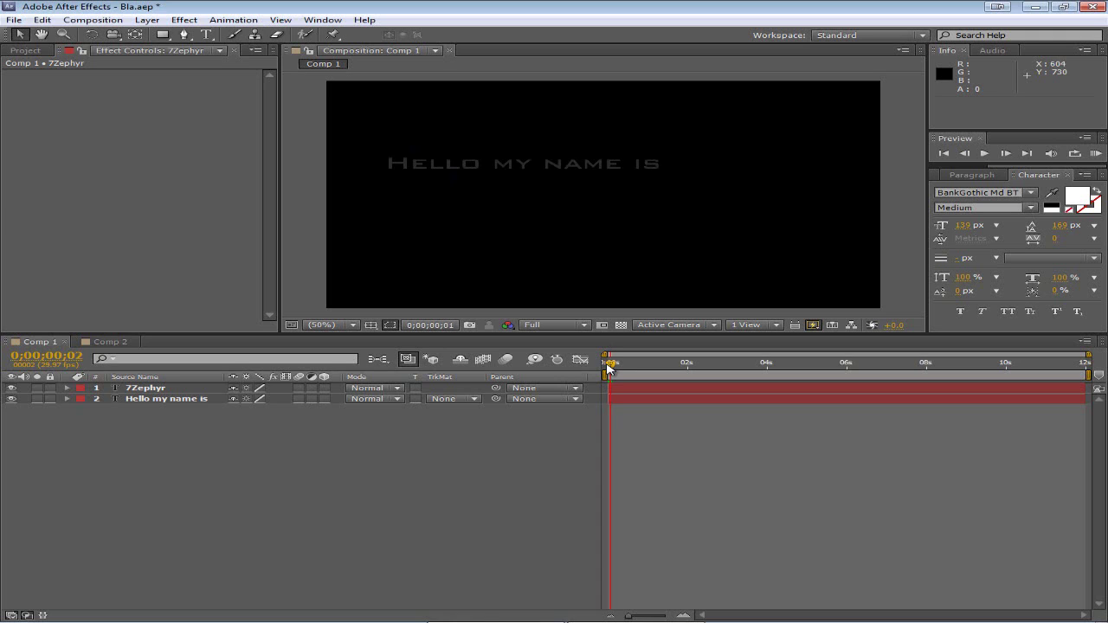
{"action": "mouse_move", "coordinate": [608, 368]}
{"action": "left_mouse_down"}
{"action": "mouse_move", "coordinate": [647, 367]}
{"action": "mouse_move", "coordinate": [603, 368]}
{"action": "left_mouse_up"}
{"action": "key", "text": "space"}
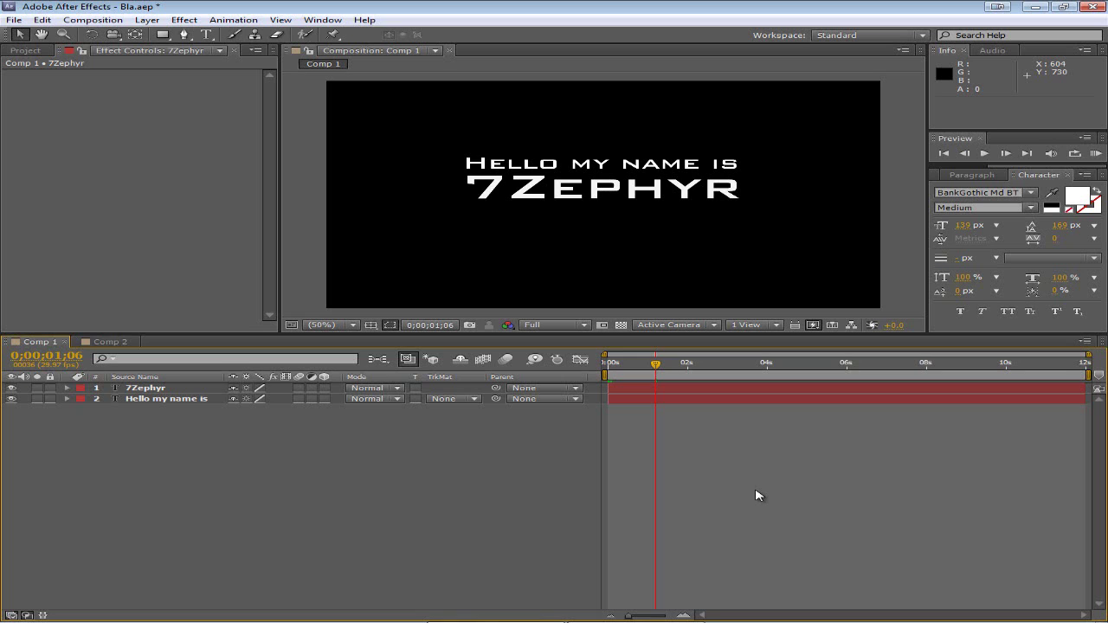
- Expand the 'Hello my name is' and '7Zephyr' layers and move to frame 12
{"action": "left_click", "coordinate": [67, 397]}
{"action": "left_click", "coordinate": [66, 388]}
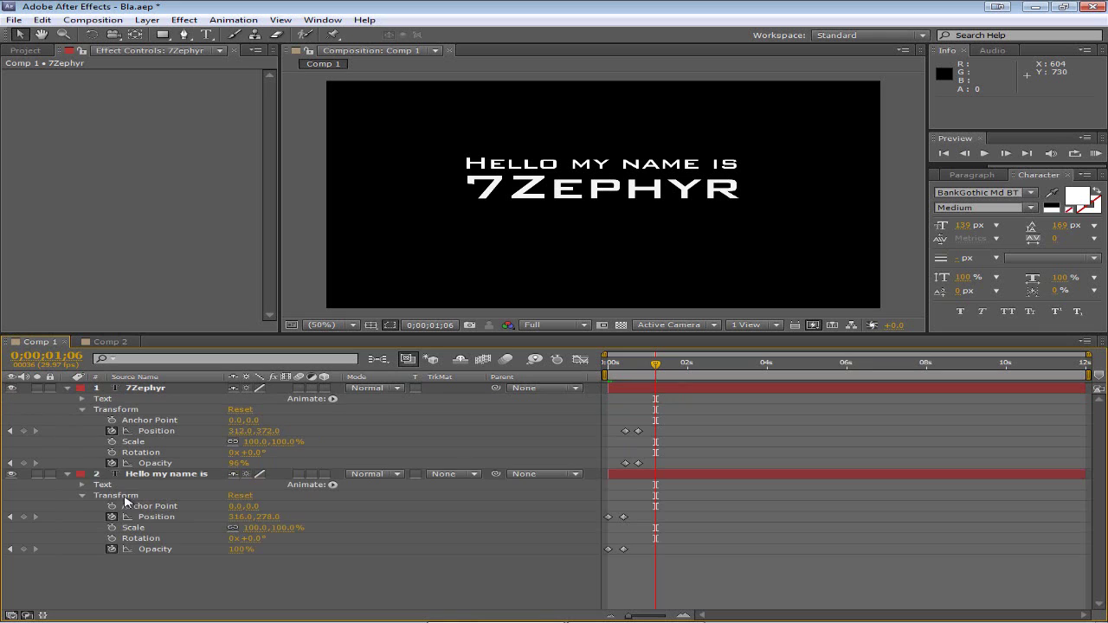
{"action": "left_click_drag", "start_coordinate": [655, 366], "coordinate": [624, 365]}
- Apply Easy Ease to all keyframes of both text layers
{"action": "left_click_drag", "start_coordinate": [664, 587], "coordinate": [601, 418]}
{"action": "right_click", "coordinate": [639, 432]}
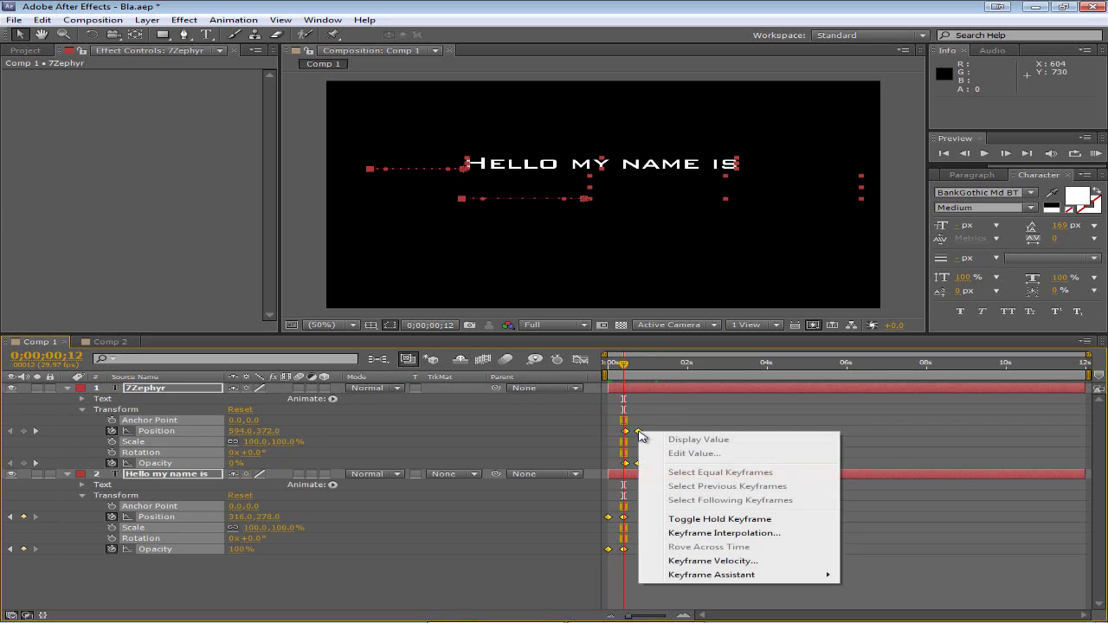
{"action": "mouse_move", "coordinate": [710, 576]}
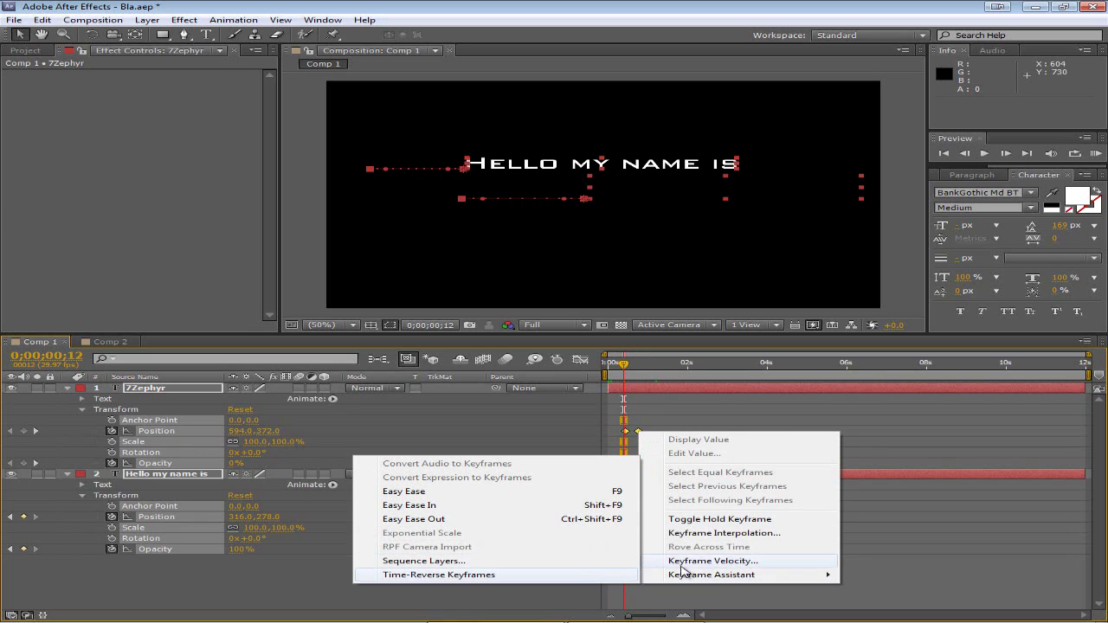
{"action": "left_click", "coordinate": [458, 495]}
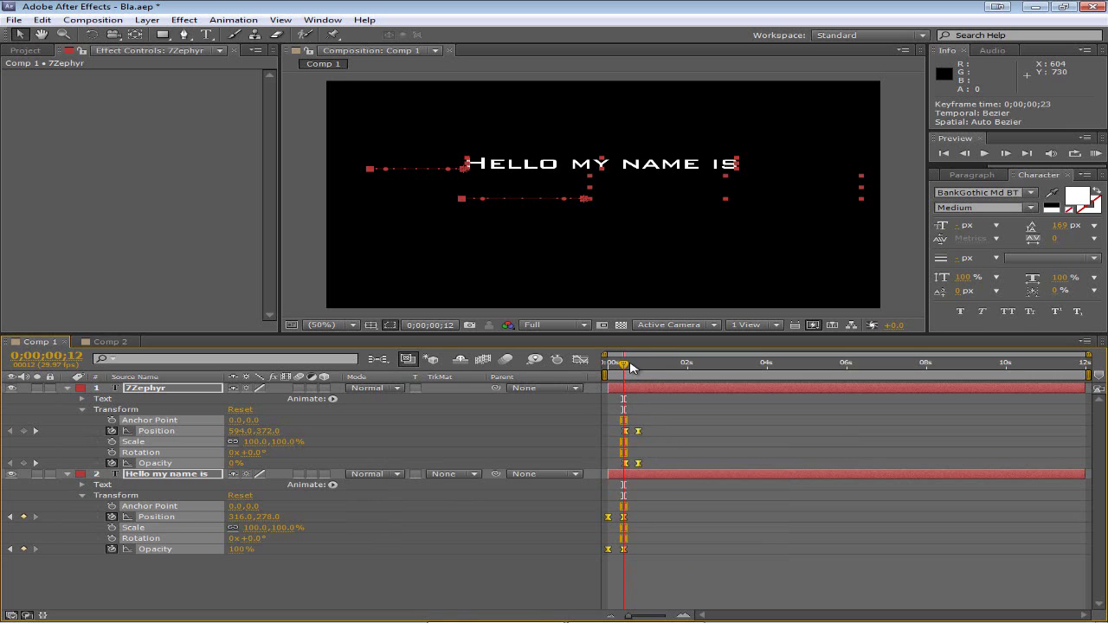
{"action": "mouse_move", "coordinate": [623, 367]}
{"action": "left_mouse_down"}
{"action": "mouse_move", "coordinate": [595, 364]}
{"action": "mouse_move", "coordinate": [651, 364]}
{"action": "mouse_move", "coordinate": [611, 363]}
{"action": "mouse_move", "coordinate": [641, 364]}
{"action": "left_mouse_up"}
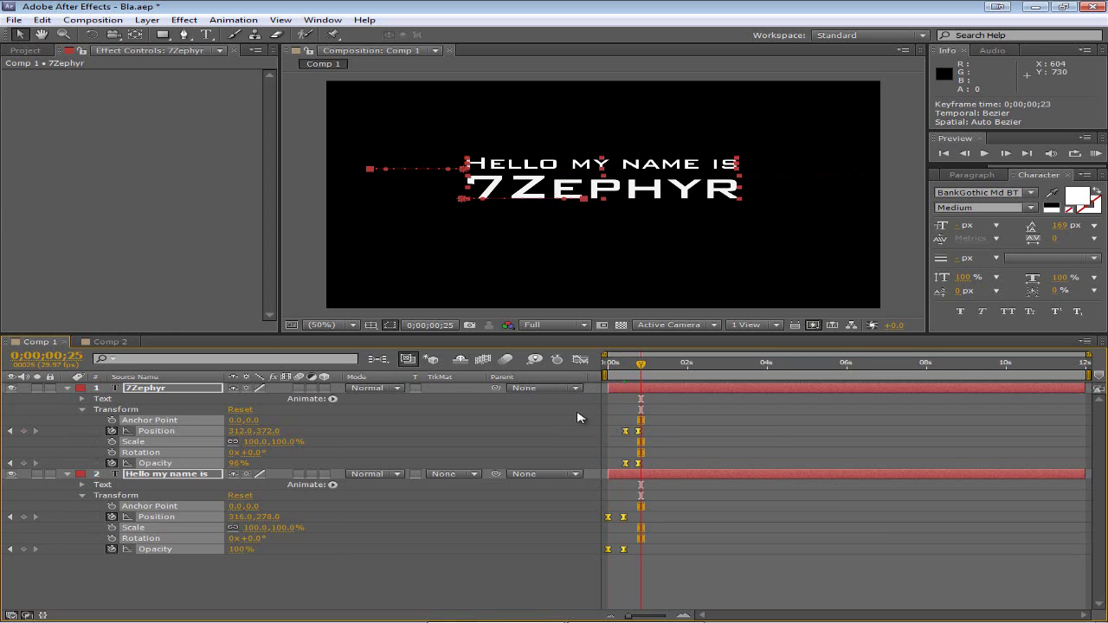
- Check the eased value curves in the Graph Editor, then return to the keyframe view at frame 8
{"action": "left_click", "coordinate": [580, 358]}
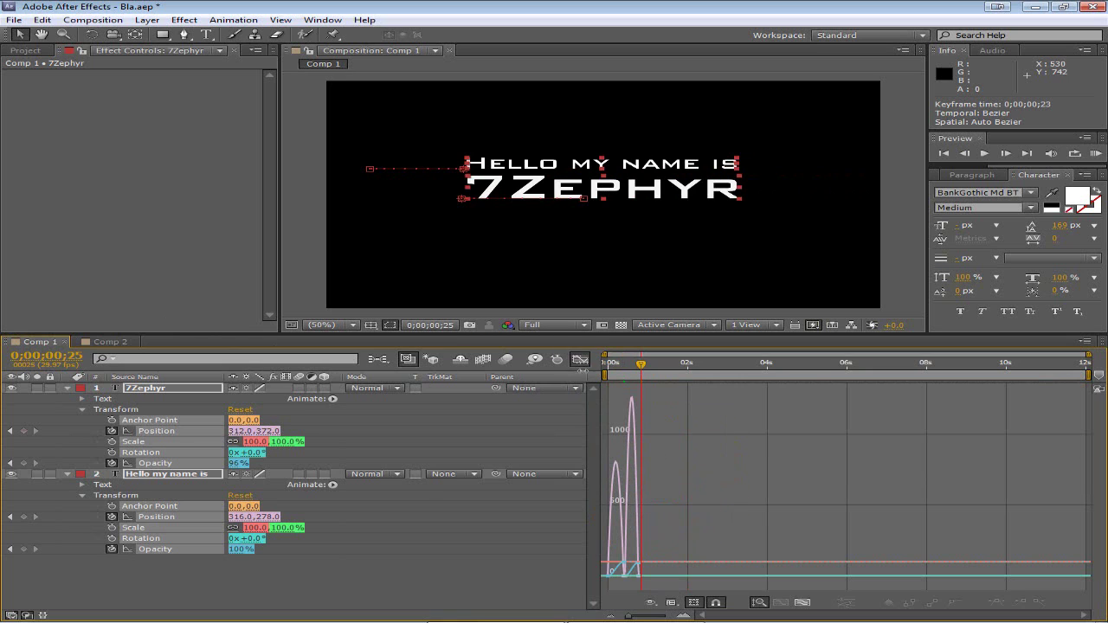
{"action": "left_click", "coordinate": [580, 361]}
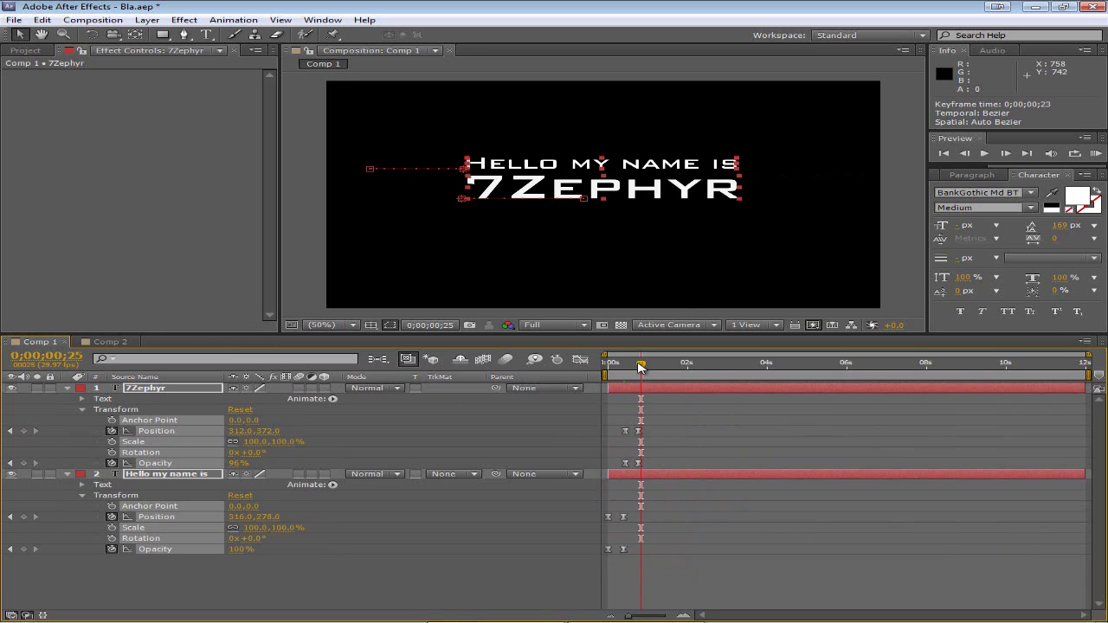
{"action": "mouse_move", "coordinate": [641, 363]}
{"action": "left_mouse_down"}
{"action": "mouse_move", "coordinate": [605, 364]}
{"action": "mouse_move", "coordinate": [656, 367]}
{"action": "mouse_move", "coordinate": [608, 365]}
{"action": "mouse_move", "coordinate": [646, 368]}
{"action": "left_mouse_up"}
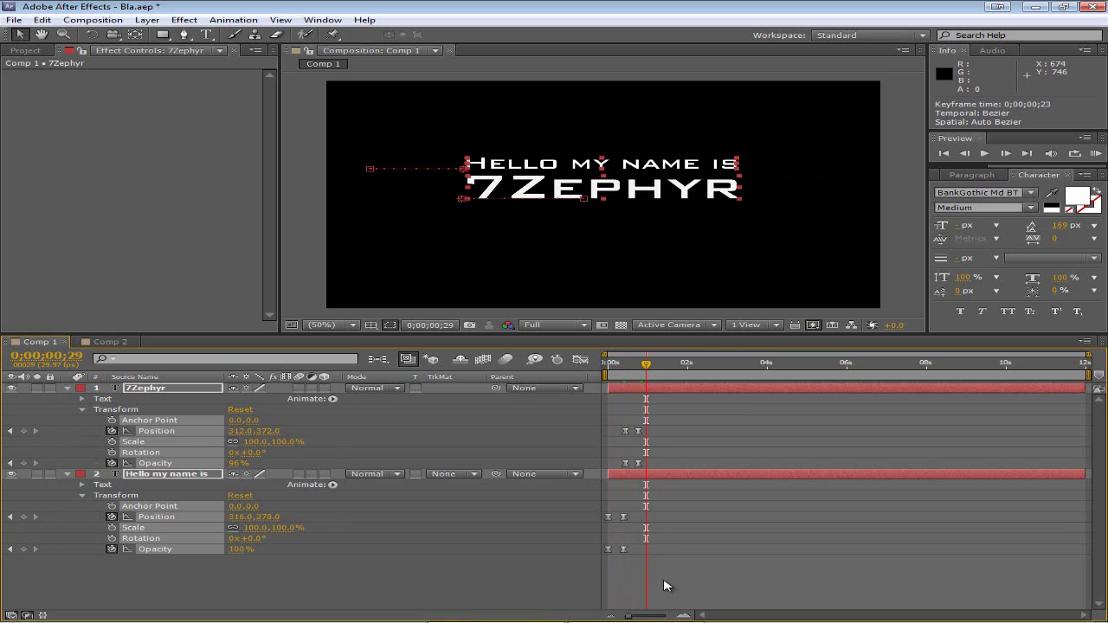
{"action": "left_click_drag", "start_coordinate": [665, 581], "coordinate": [604, 419]}
{"action": "right_click", "coordinate": [638, 432]}
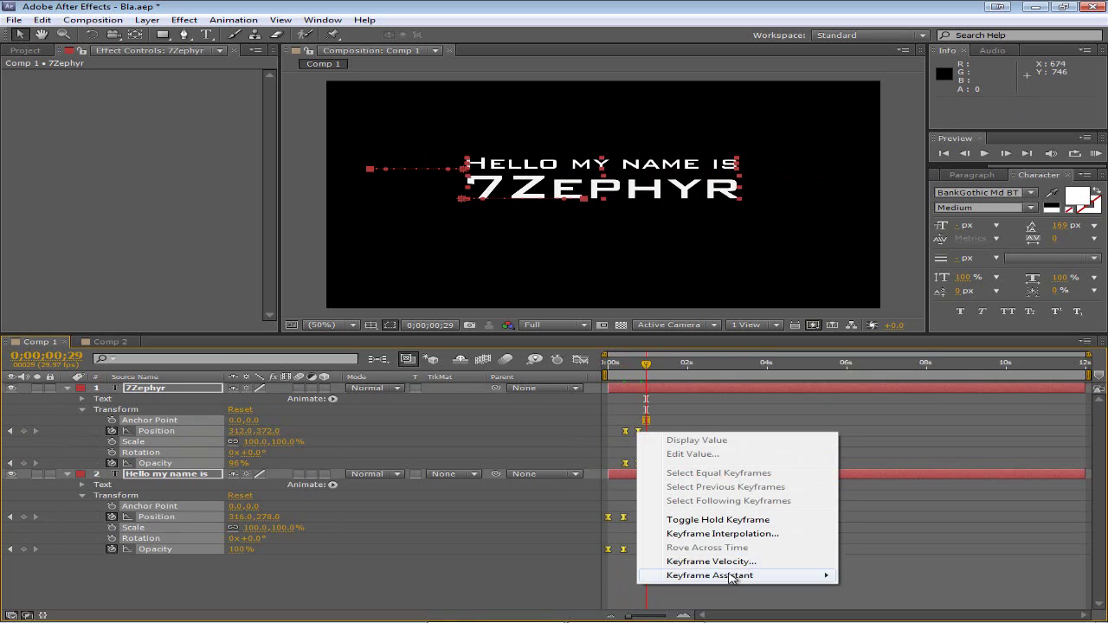
{"action": "left_click", "coordinate": [724, 534]}
{"action": "left_click", "coordinate": [561, 272]}
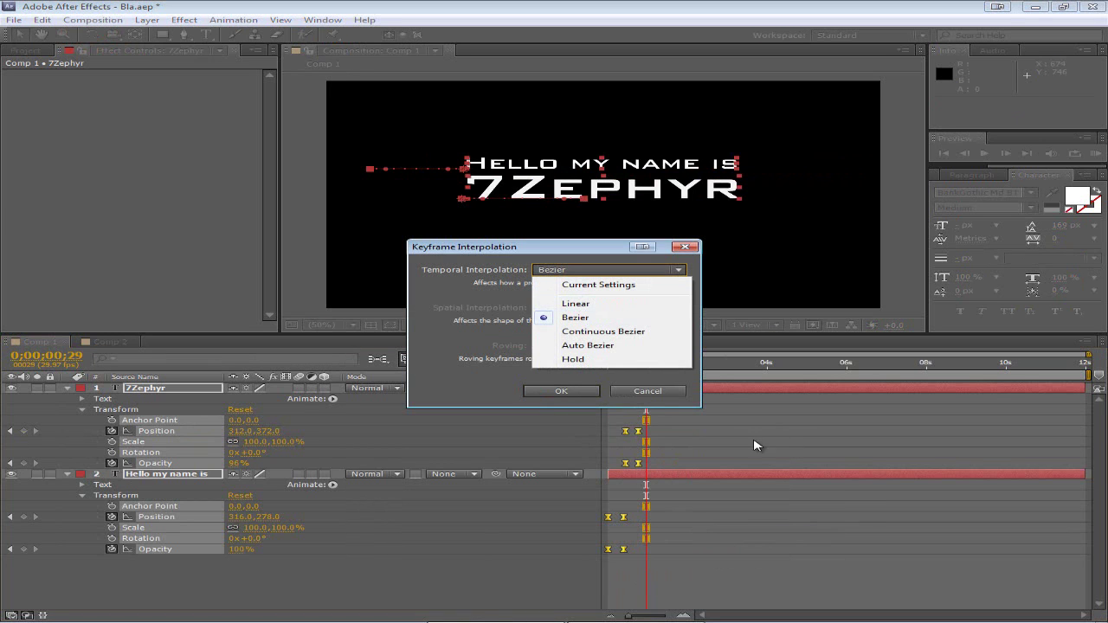
{"action": "left_click", "coordinate": [667, 389]}
{"action": "left_click", "coordinate": [650, 392]}
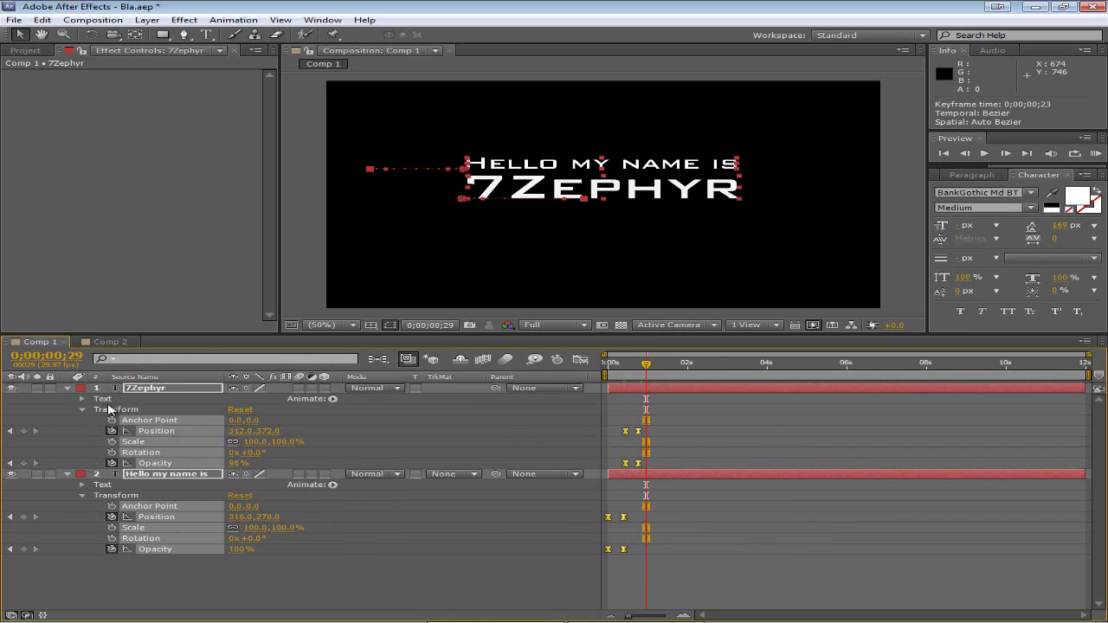
{"action": "left_click", "coordinate": [315, 575]}
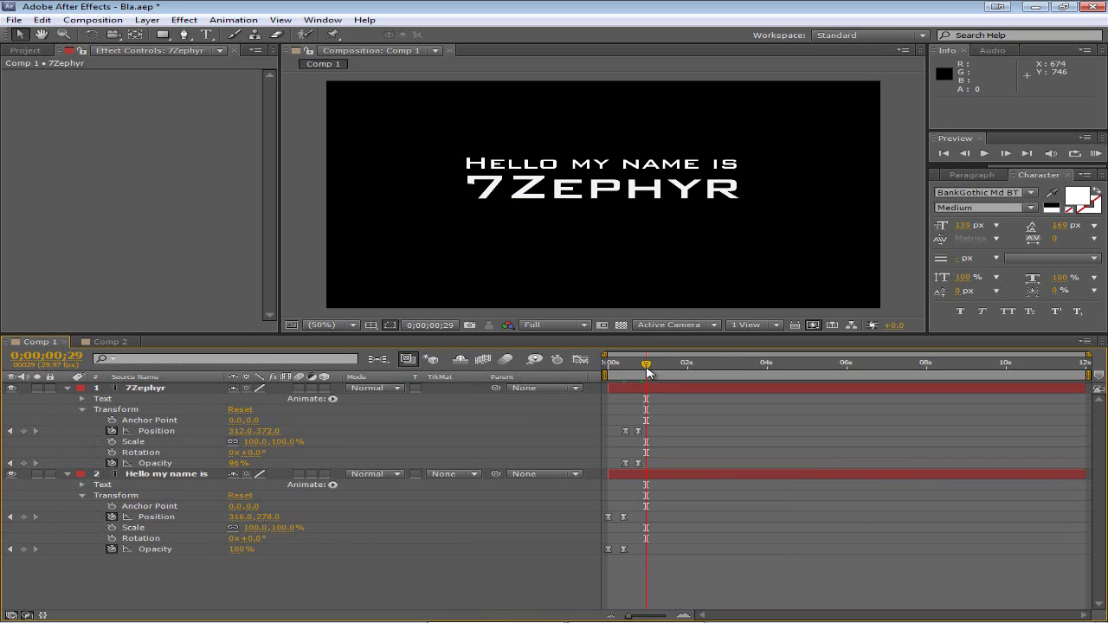
- At 0;00;00;29, nudge 7Zephyr left to add a new Position keyframe
{"action": "left_click_drag", "start_coordinate": [647, 371], "coordinate": [655, 370]}
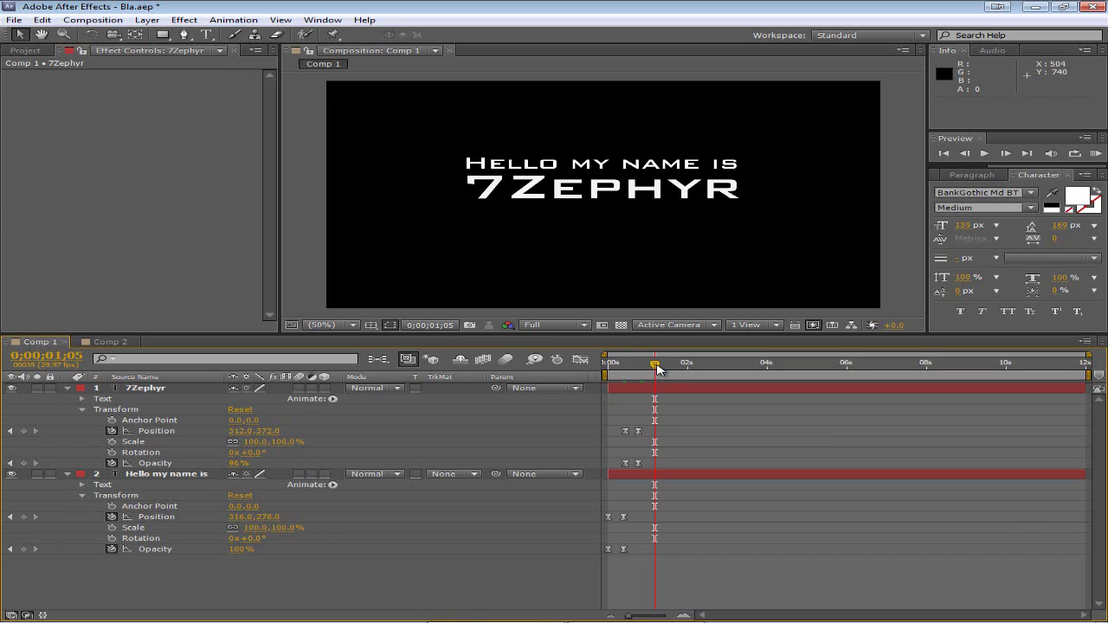
{"action": "left_click_drag", "start_coordinate": [655, 365], "coordinate": [649, 366]}
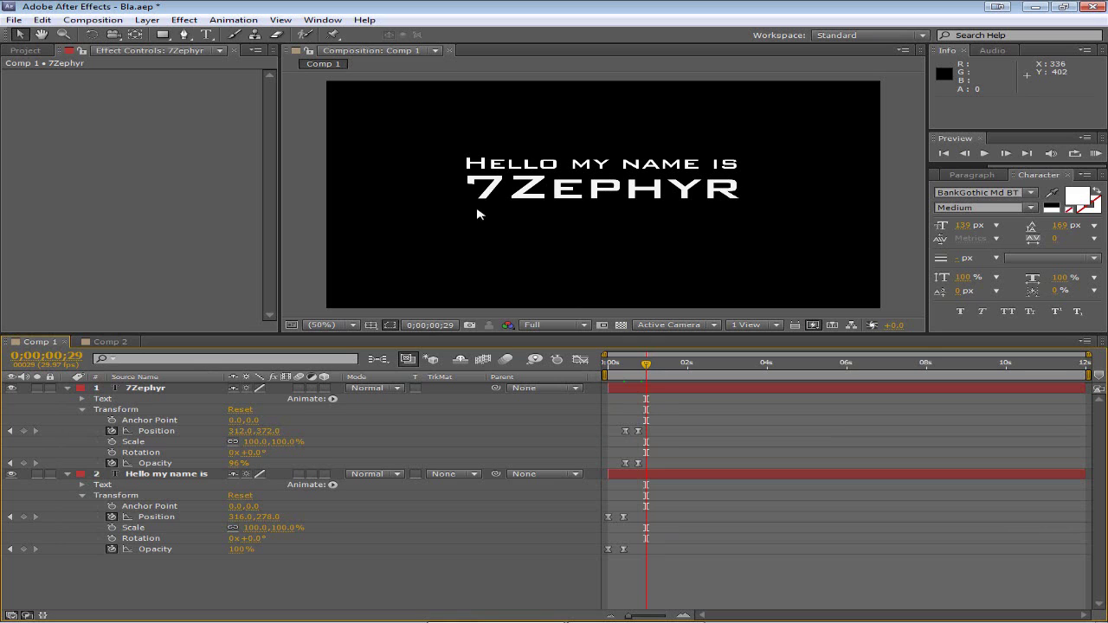
{"action": "mouse_move", "coordinate": [644, 363]}
{"action": "left_mouse_down"}
{"action": "mouse_move", "coordinate": [608, 363]}
{"action": "mouse_move", "coordinate": [653, 370]}
{"action": "left_mouse_up"}
{"action": "left_click", "coordinate": [646, 370]}
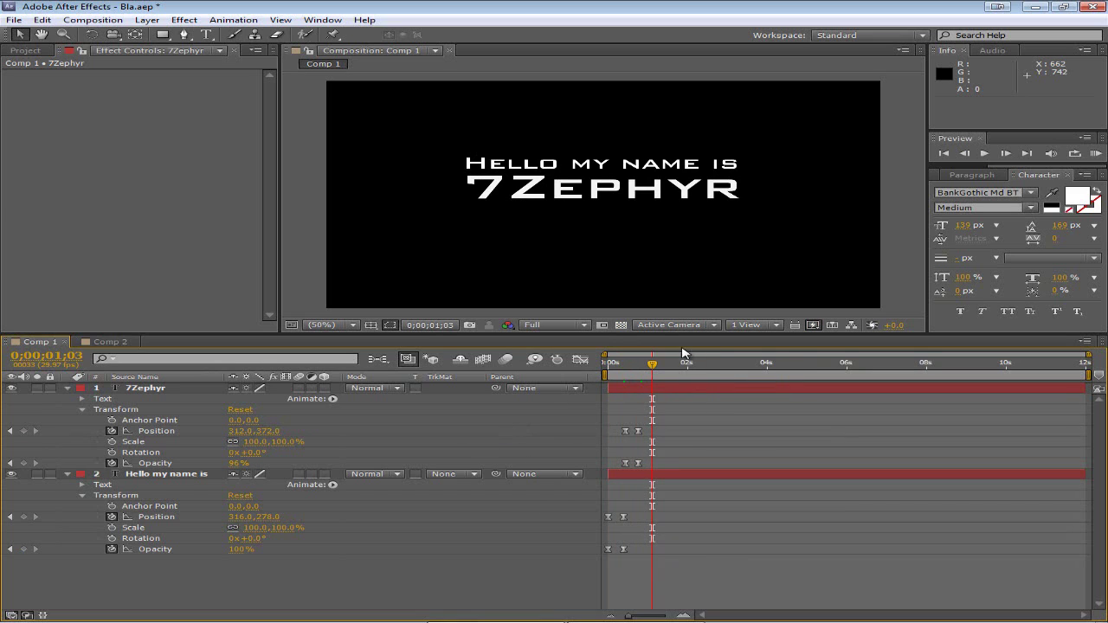
{"action": "left_click_drag", "start_coordinate": [660, 370], "coordinate": [651, 370]}
{"action": "left_click", "coordinate": [559, 191]}
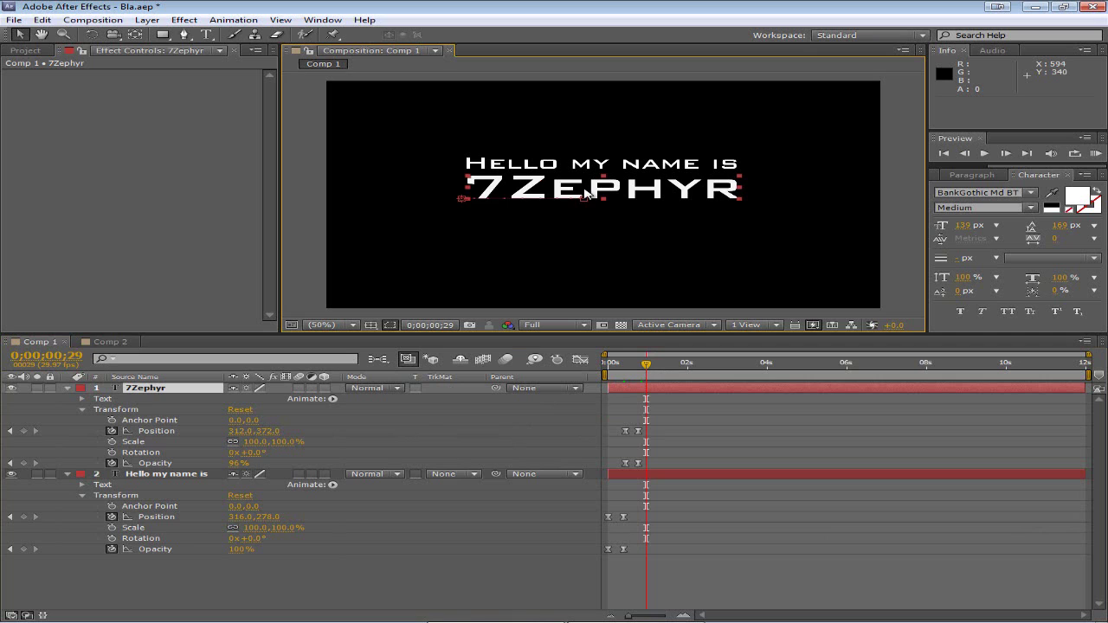
{"action": "mouse_move", "coordinate": [646, 365]}
{"action": "left_mouse_down"}
{"action": "mouse_move", "coordinate": [633, 366]}
{"action": "mouse_move", "coordinate": [646, 366]}
{"action": "left_mouse_up"}
{"action": "left_click_drag", "start_coordinate": [628, 192], "coordinate": [612, 192]}
{"action": "mouse_move", "coordinate": [650, 364]}
{"action": "left_mouse_down"}
{"action": "mouse_move", "coordinate": [632, 366]}
{"action": "mouse_move", "coordinate": [648, 369]}
{"action": "left_mouse_up"}
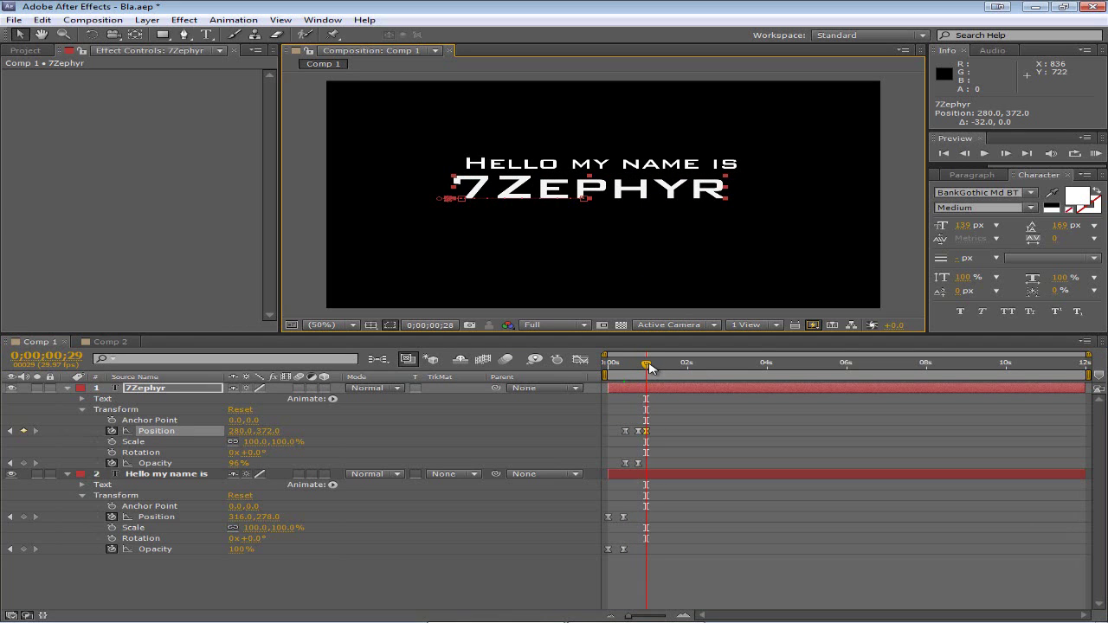
- Shift 'Hello my name is' right and slide its new Position keyframe to 0;00;01;16
{"action": "left_click", "coordinate": [200, 472]}
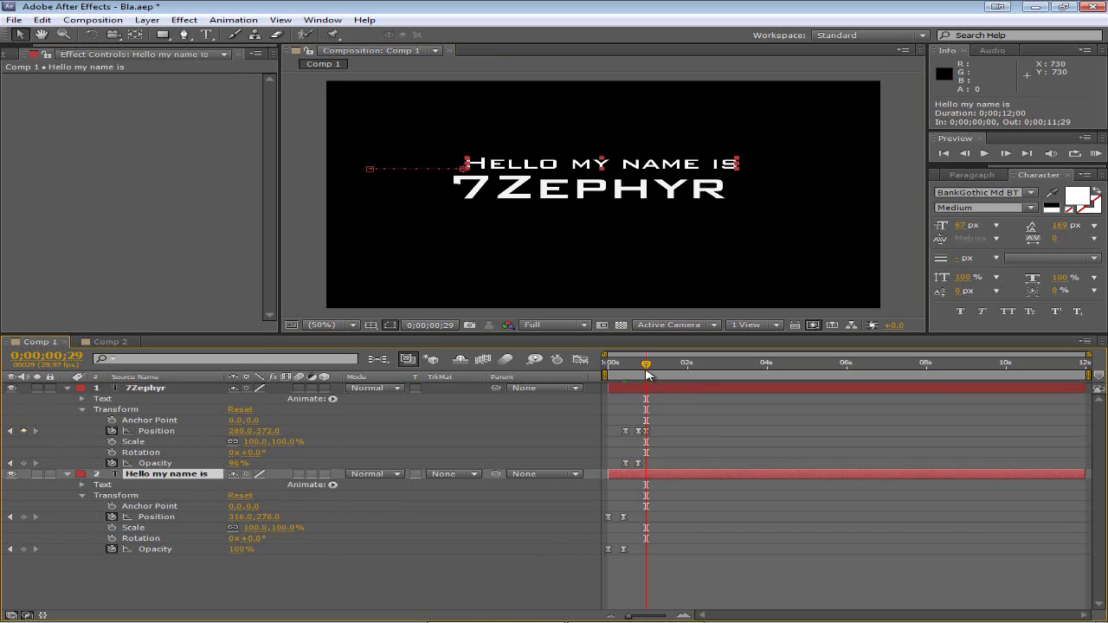
{"action": "left_click_drag", "start_coordinate": [645, 368], "coordinate": [629, 369]}
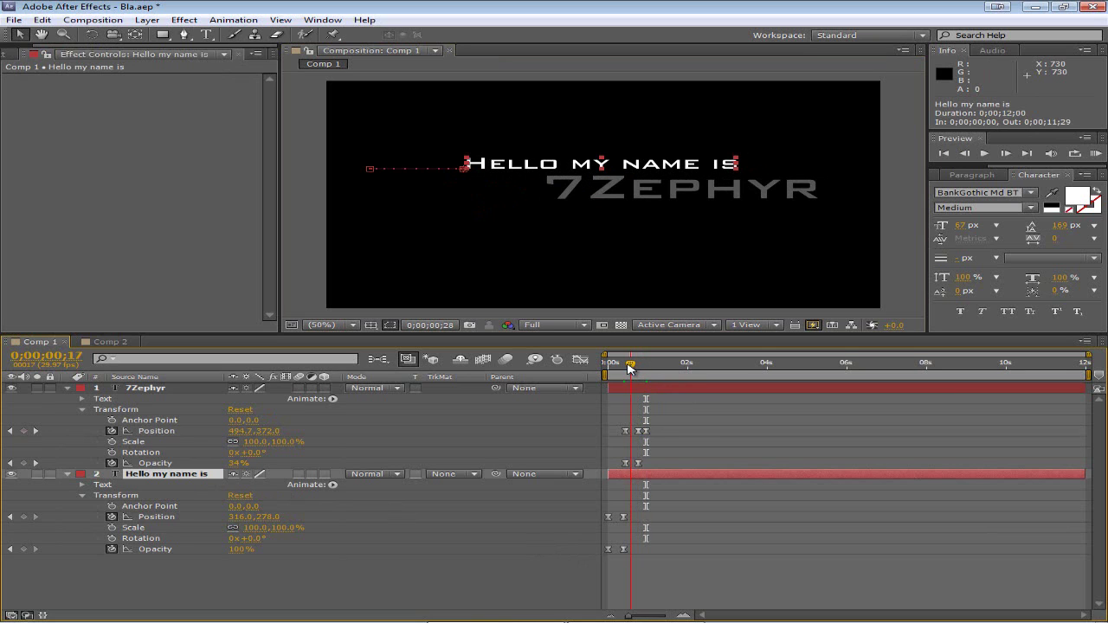
{"action": "left_click_drag", "start_coordinate": [580, 169], "coordinate": [594, 169]}
{"action": "mouse_move", "coordinate": [630, 368]}
{"action": "left_mouse_down"}
{"action": "mouse_move", "coordinate": [613, 368]}
{"action": "mouse_move", "coordinate": [658, 368]}
{"action": "mouse_move", "coordinate": [616, 368]}
{"action": "mouse_move", "coordinate": [632, 372]}
{"action": "left_mouse_up"}
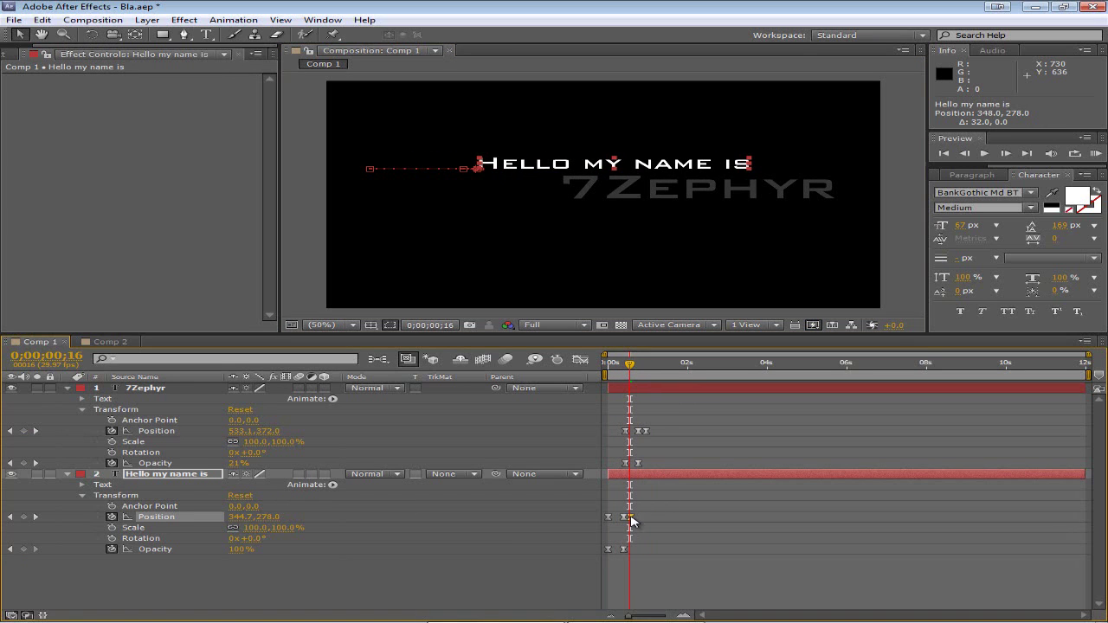
{"action": "left_click_drag", "start_coordinate": [631, 519], "coordinate": [669, 517]}
{"action": "mouse_move", "coordinate": [620, 369]}
{"action": "left_mouse_down"}
{"action": "mouse_move", "coordinate": [610, 368]}
{"action": "mouse_move", "coordinate": [689, 373]}
{"action": "mouse_move", "coordinate": [621, 385]}
{"action": "mouse_move", "coordinate": [603, 369]}
{"action": "left_mouse_up"}
- Move 7Zephyr's Position keyframe later to 0;00;01;14 and preview the result
{"action": "key", "text": "KP_0"}
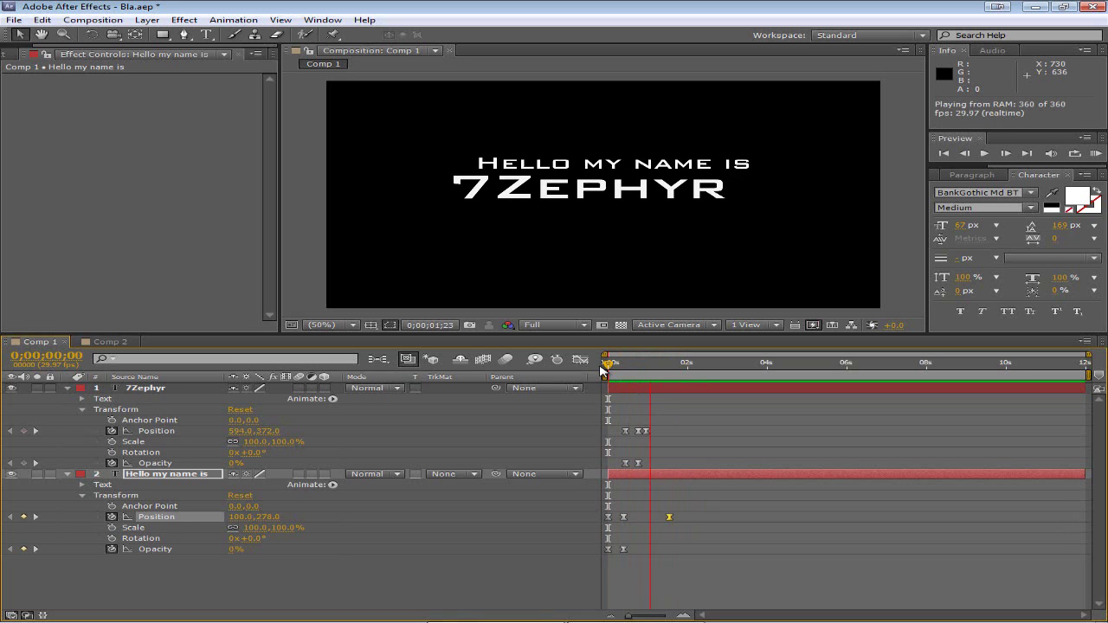
{"action": "left_click", "coordinate": [603, 368]}
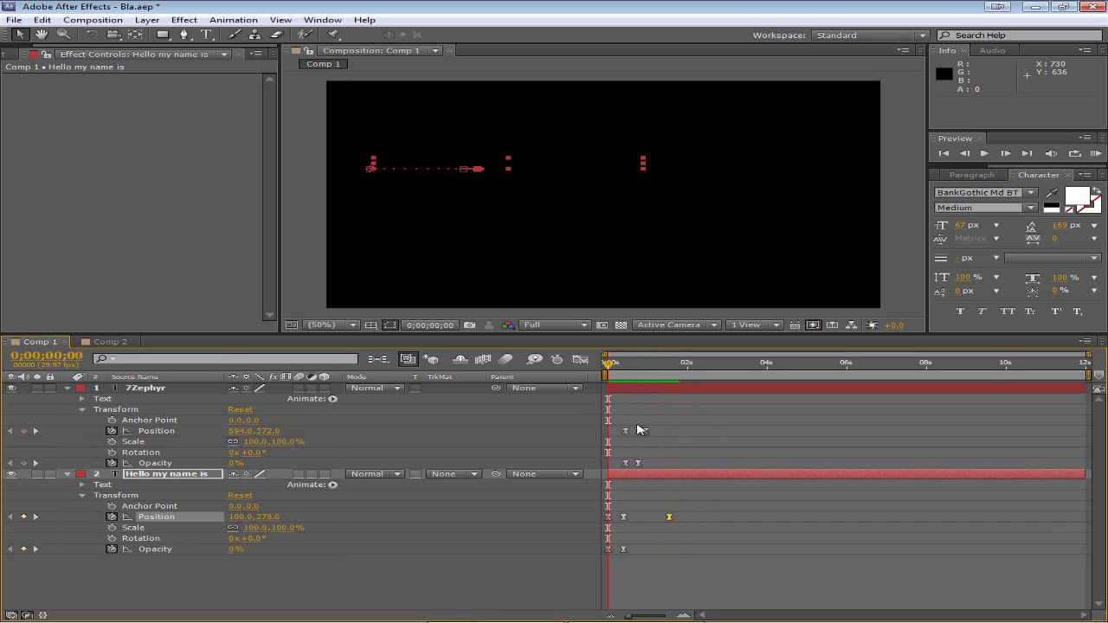
{"action": "left_click_drag", "start_coordinate": [638, 430], "coordinate": [666, 433]}
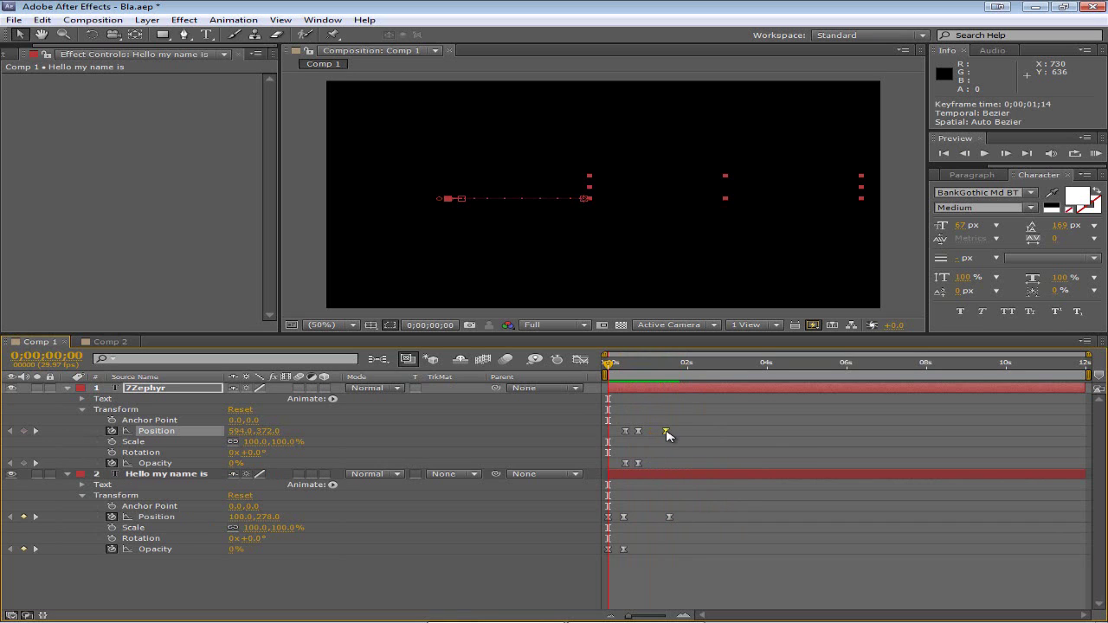
{"action": "left_click", "coordinate": [667, 432]}
{"action": "key", "text": "KP_0"}
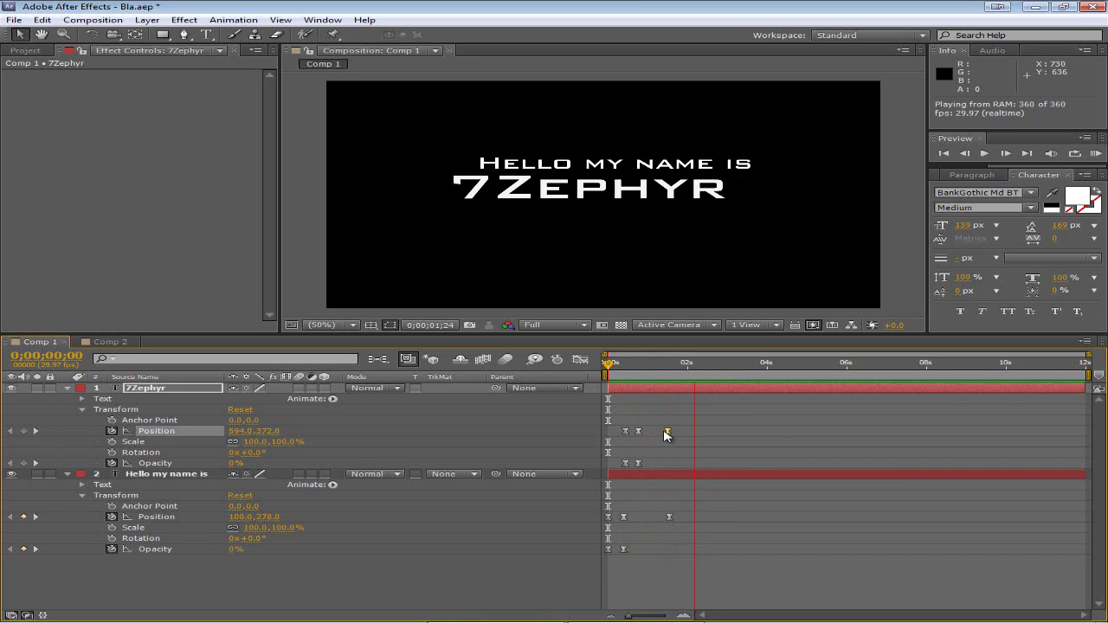
{"action": "key", "text": "space"}
{"action": "key", "text": "space"}
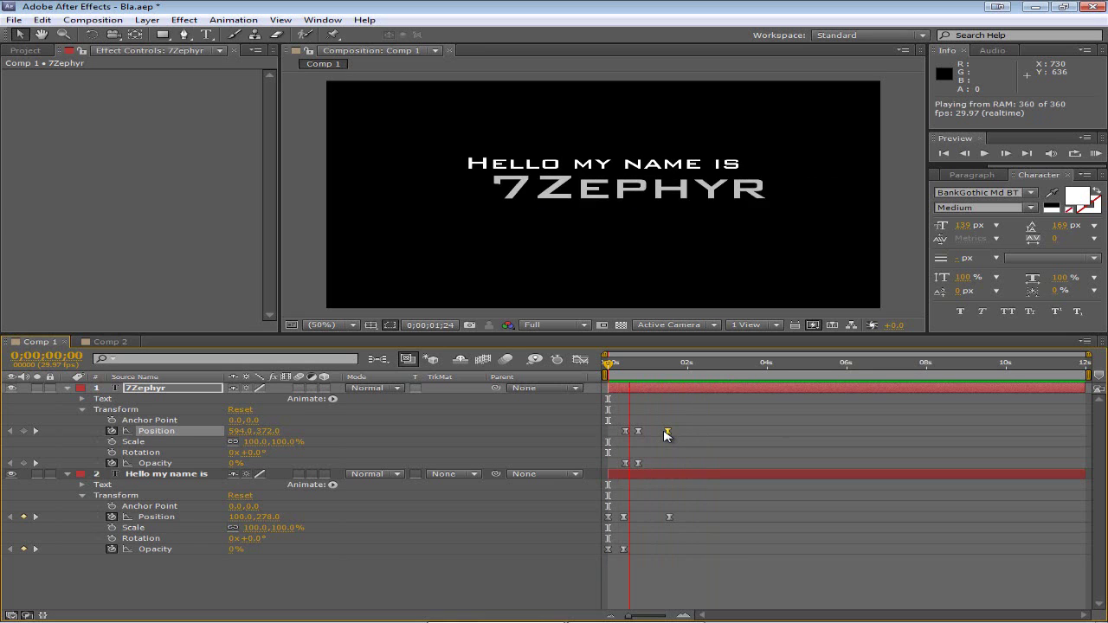
{"action": "key", "text": "space"}
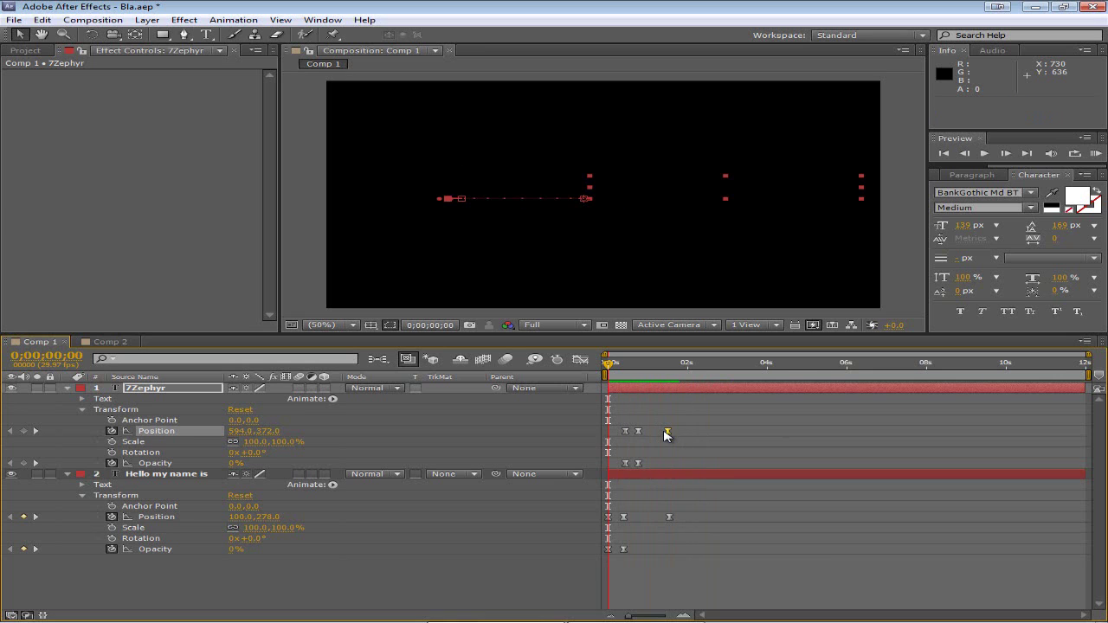
{"action": "key", "text": "space"}
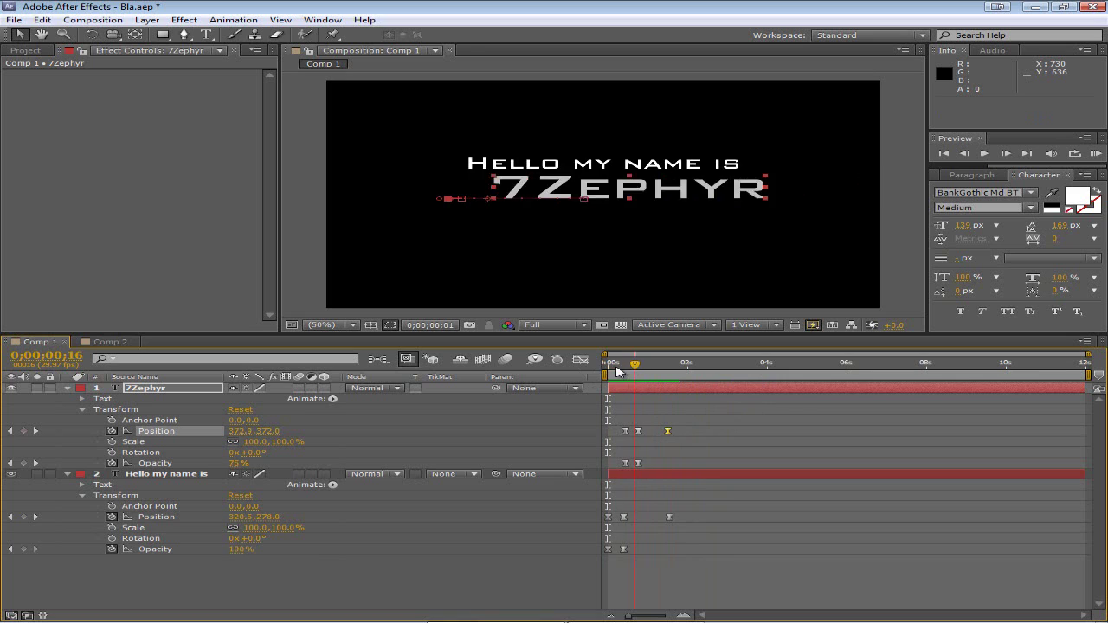
{"action": "key", "text": "space"}
- Move 7Zephyr's Position and Opacity keyframes back toward the start and RAM preview
{"action": "left_click_drag", "start_coordinate": [650, 486], "coordinate": [625, 434]}
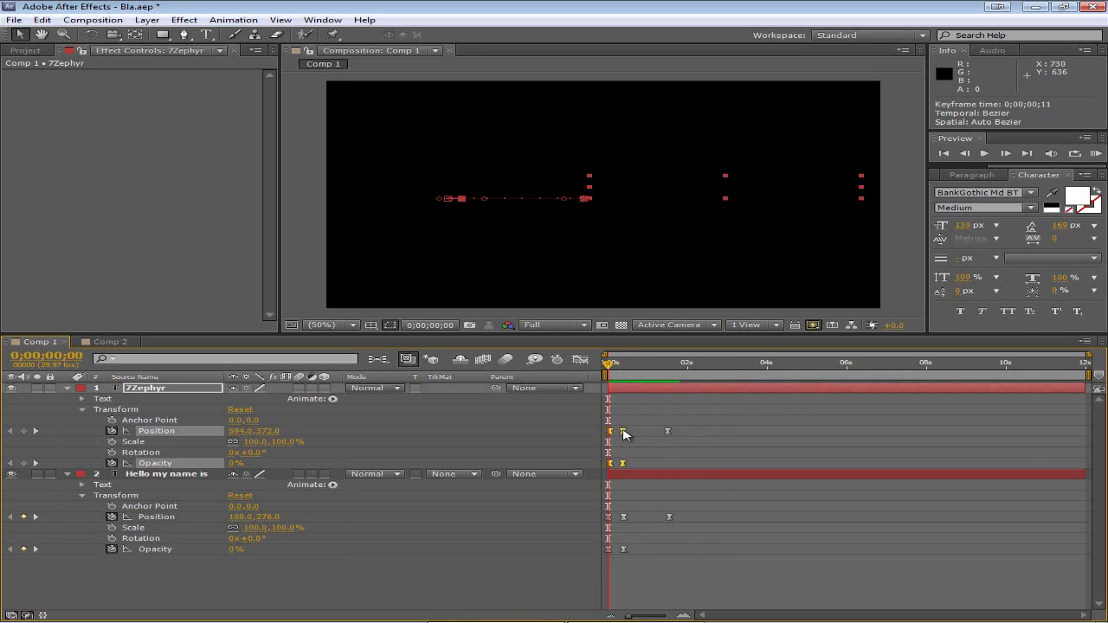
{"action": "left_click", "coordinate": [674, 563]}
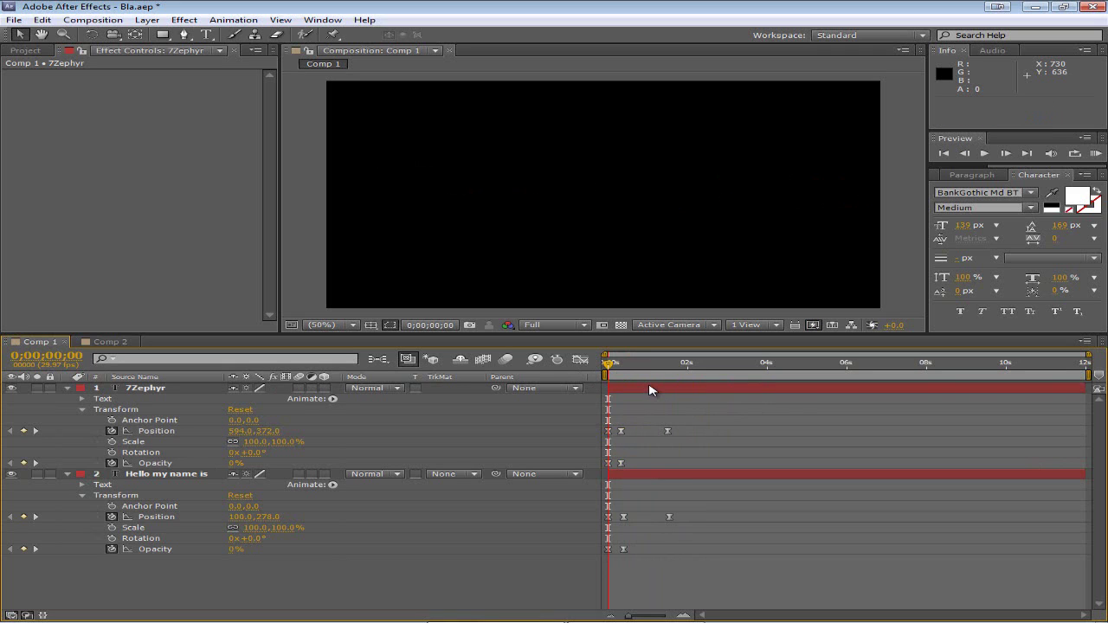
{"action": "key", "text": "KP_0"}
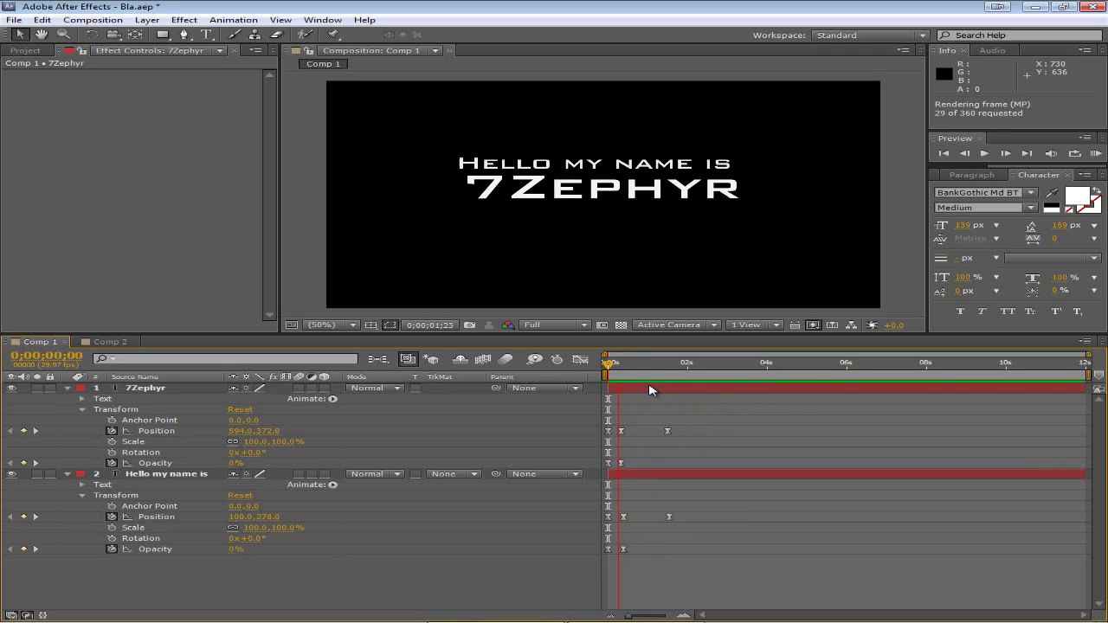
{"action": "key", "text": "space"}
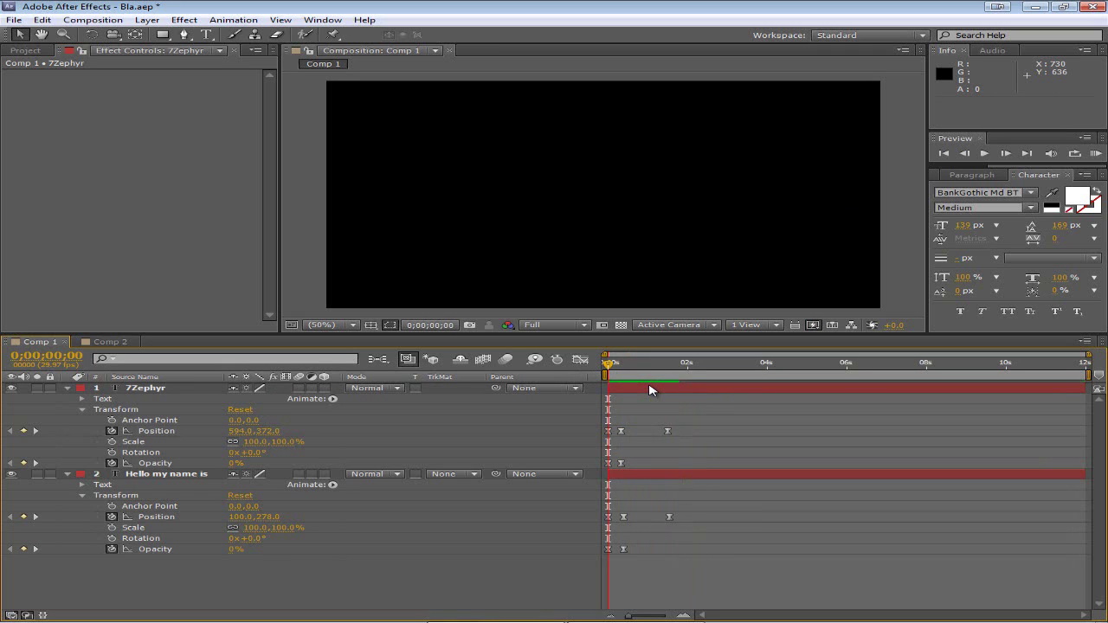
- Set both ending Position keyframes to Linear temporal interpolation and preview the animation
{"action": "left_click_drag", "start_coordinate": [605, 368], "coordinate": [662, 374]}
{"action": "left_click_drag", "start_coordinate": [680, 536], "coordinate": [660, 423]}
{"action": "right_click", "coordinate": [669, 431]}
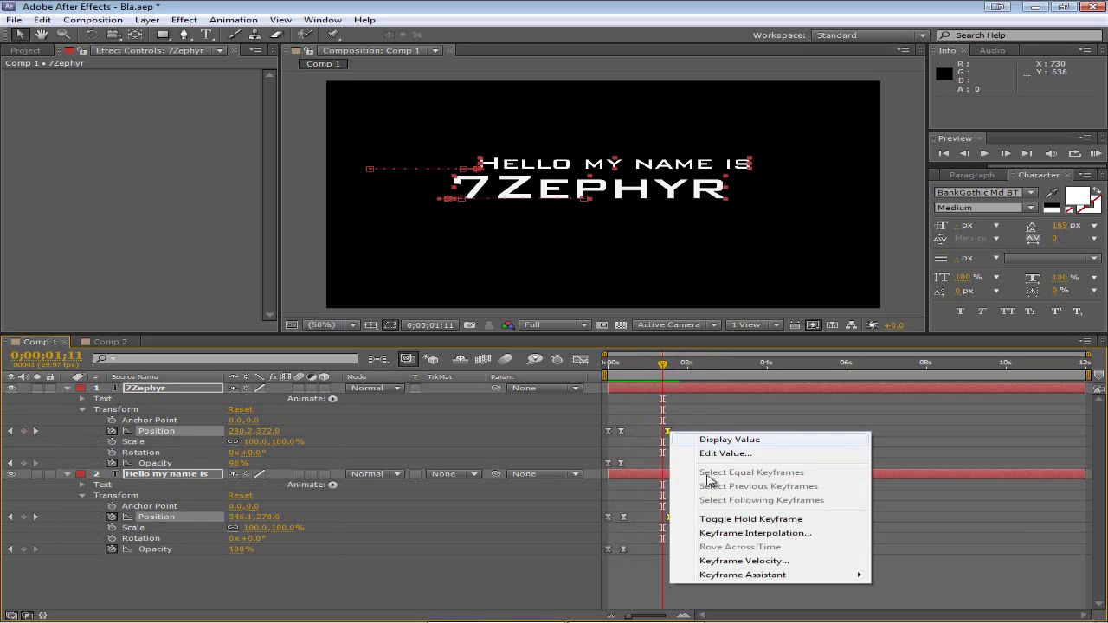
{"action": "left_click", "coordinate": [755, 532]}
{"action": "left_click", "coordinate": [604, 270]}
{"action": "left_click", "coordinate": [575, 303]}
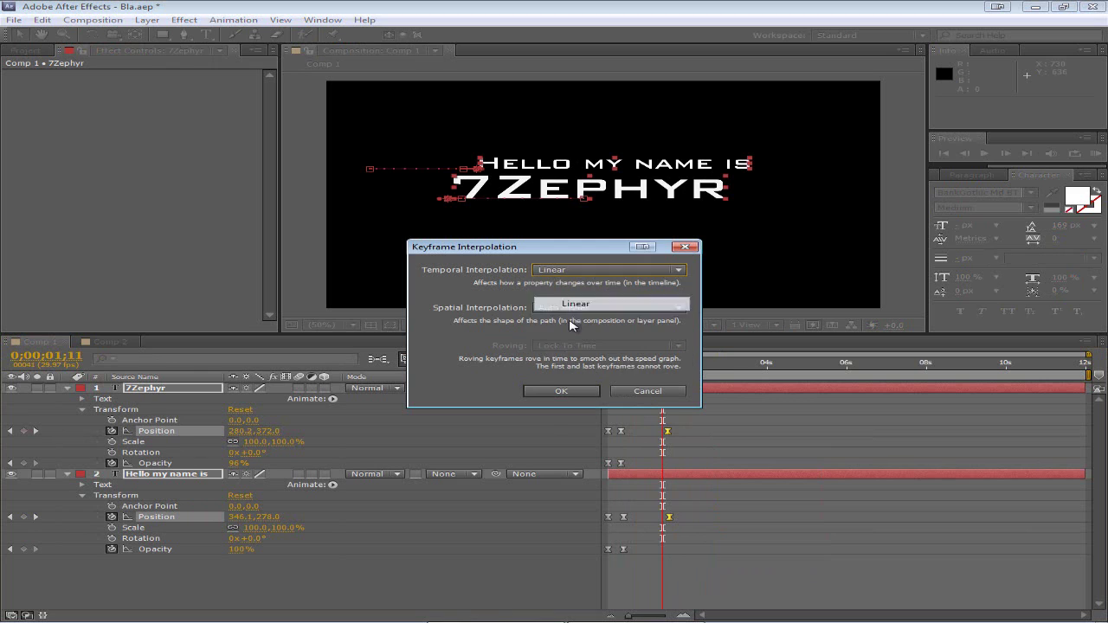
{"action": "left_click", "coordinate": [561, 390]}
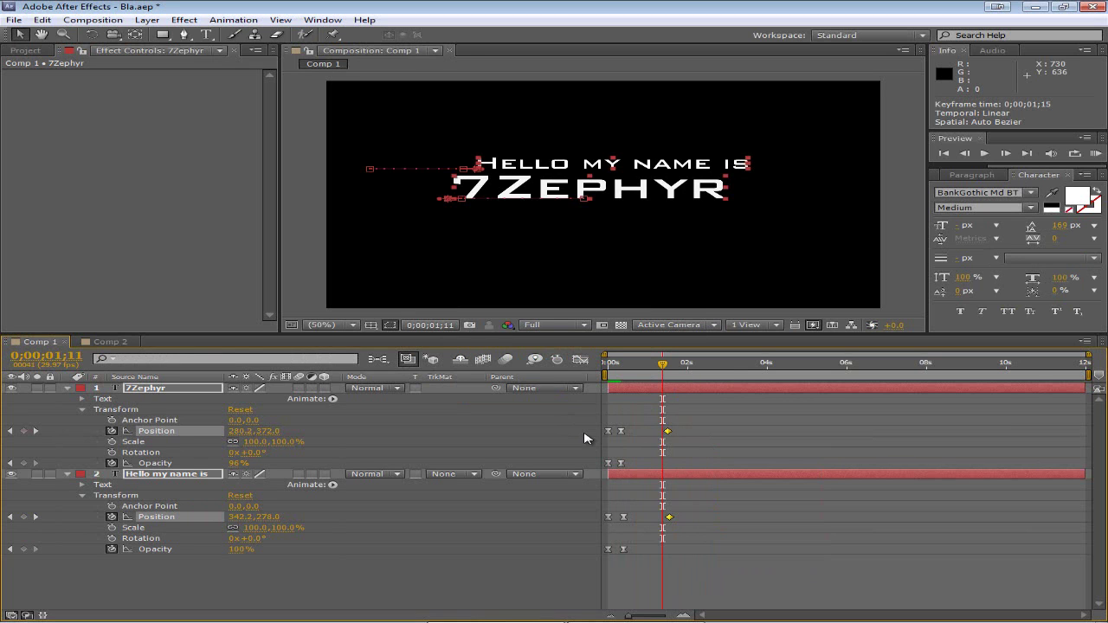
{"action": "key", "text": "KP_0"}
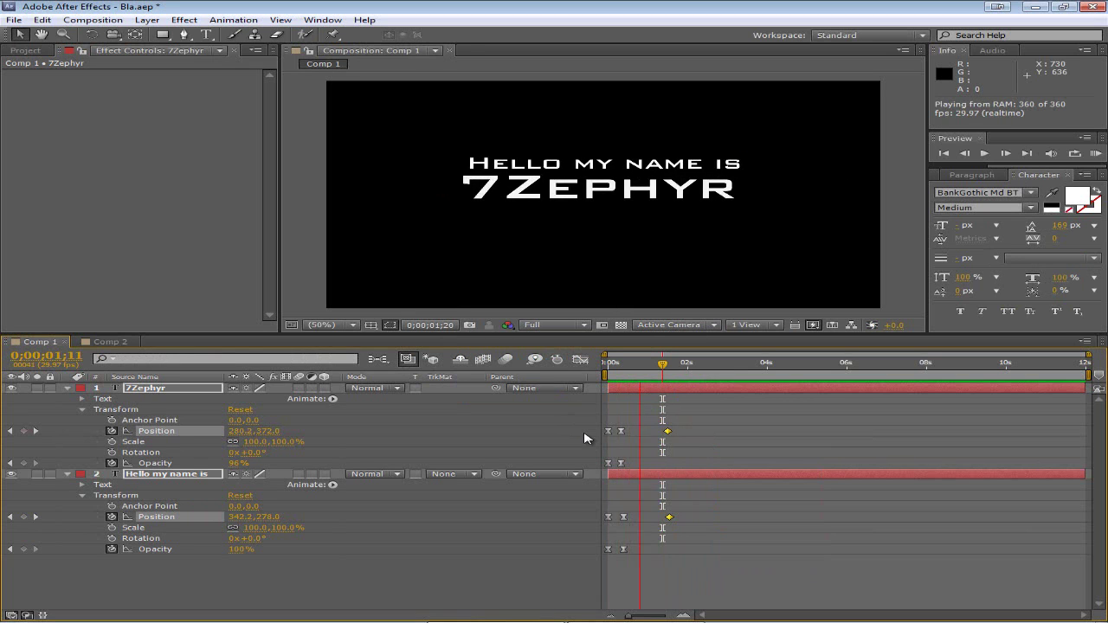
{"action": "key", "text": "space"}
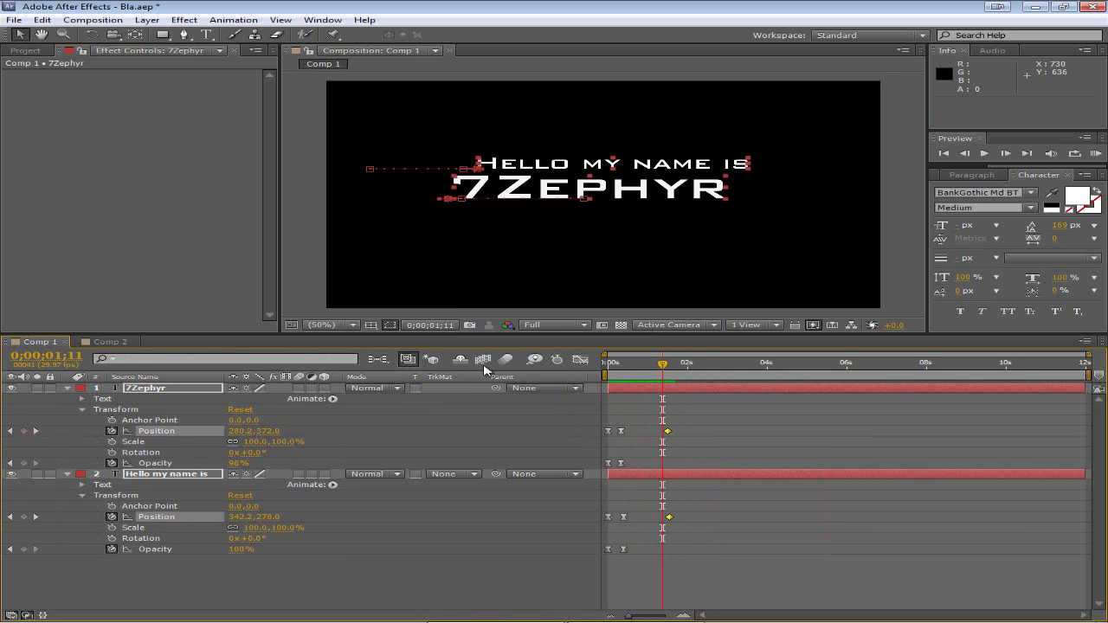
- In the Graph Editor, move both ending Position keyframes one frame earlier and preview
{"action": "left_click", "coordinate": [580, 359]}
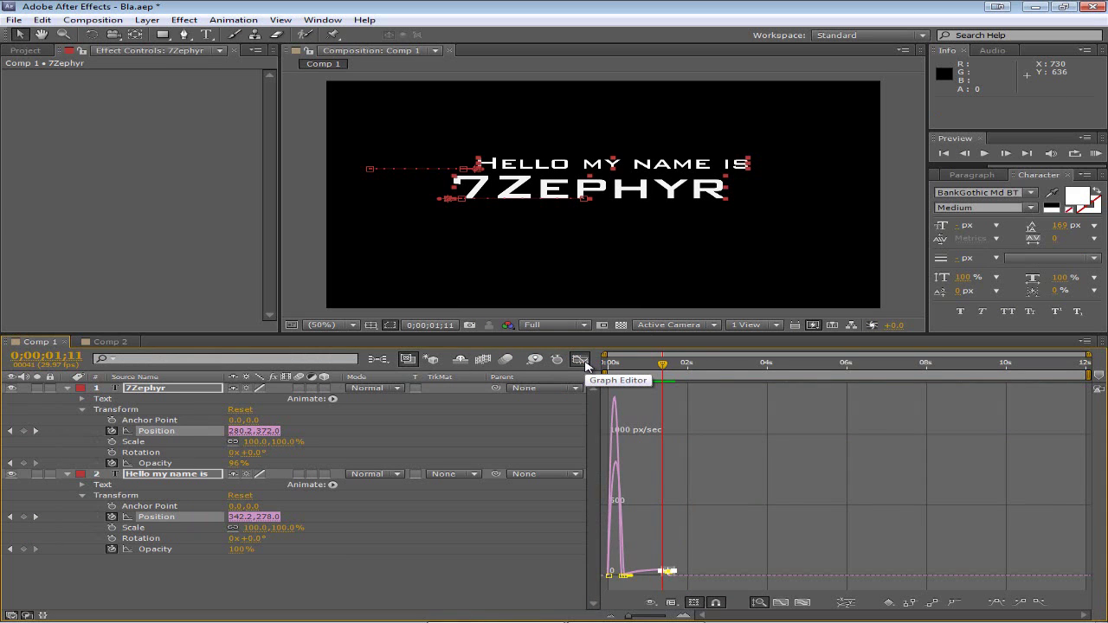
{"action": "left_click", "coordinate": [582, 360]}
{"action": "left_click", "coordinate": [580, 359]}
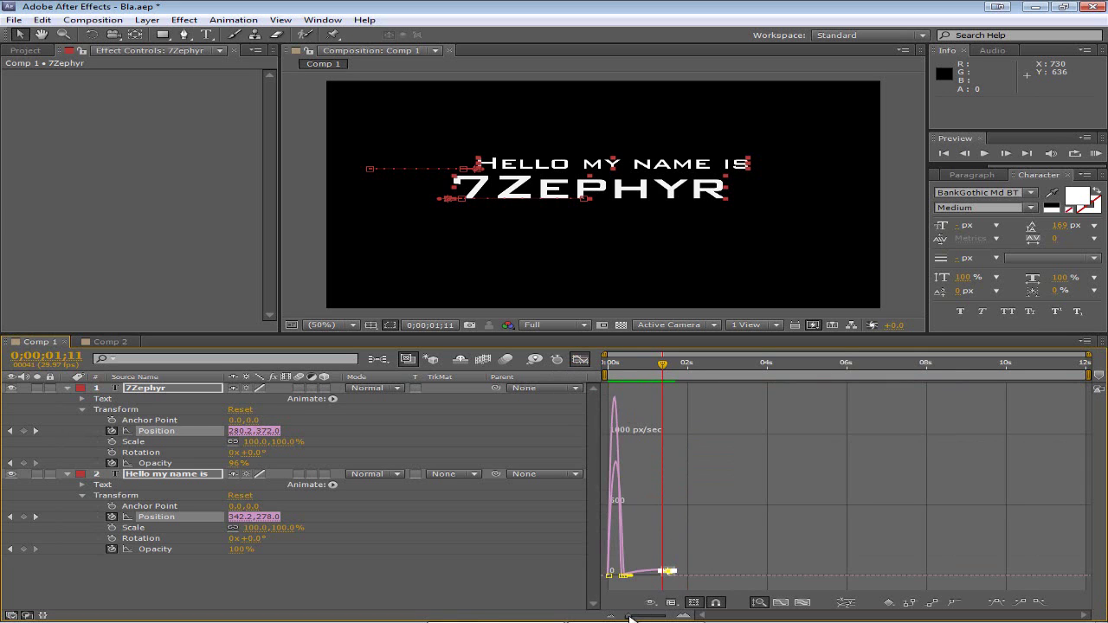
{"action": "left_click_drag", "start_coordinate": [630, 617], "coordinate": [667, 619]}
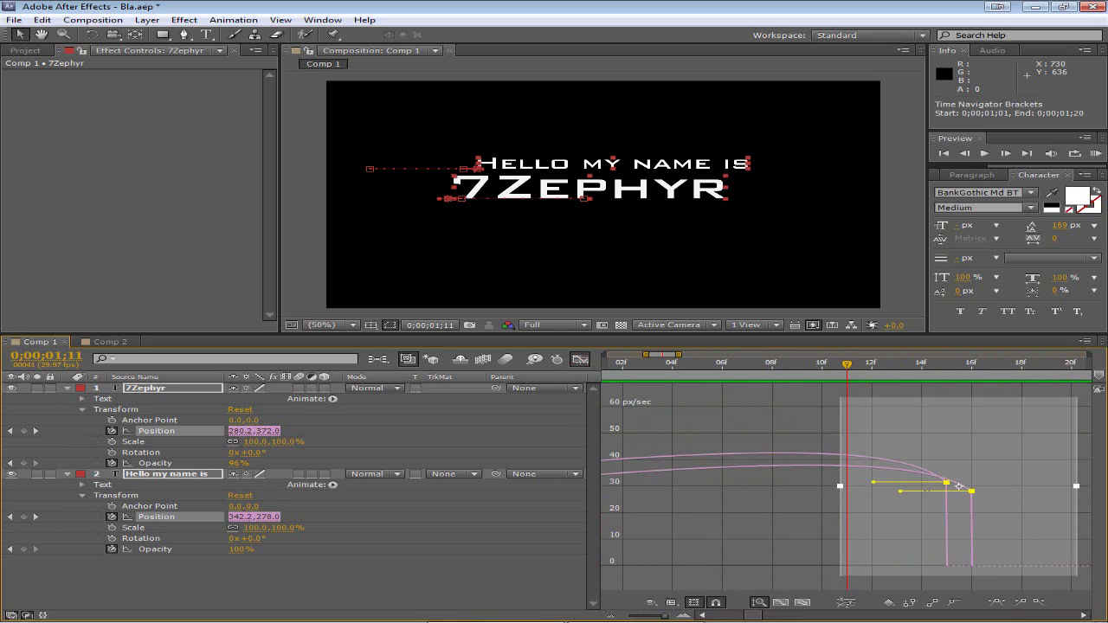
{"action": "mouse_move", "coordinate": [959, 486]}
{"action": "left_mouse_down"}
{"action": "mouse_move", "coordinate": [947, 492]}
{"action": "mouse_move", "coordinate": [974, 496]}
{"action": "left_mouse_up"}
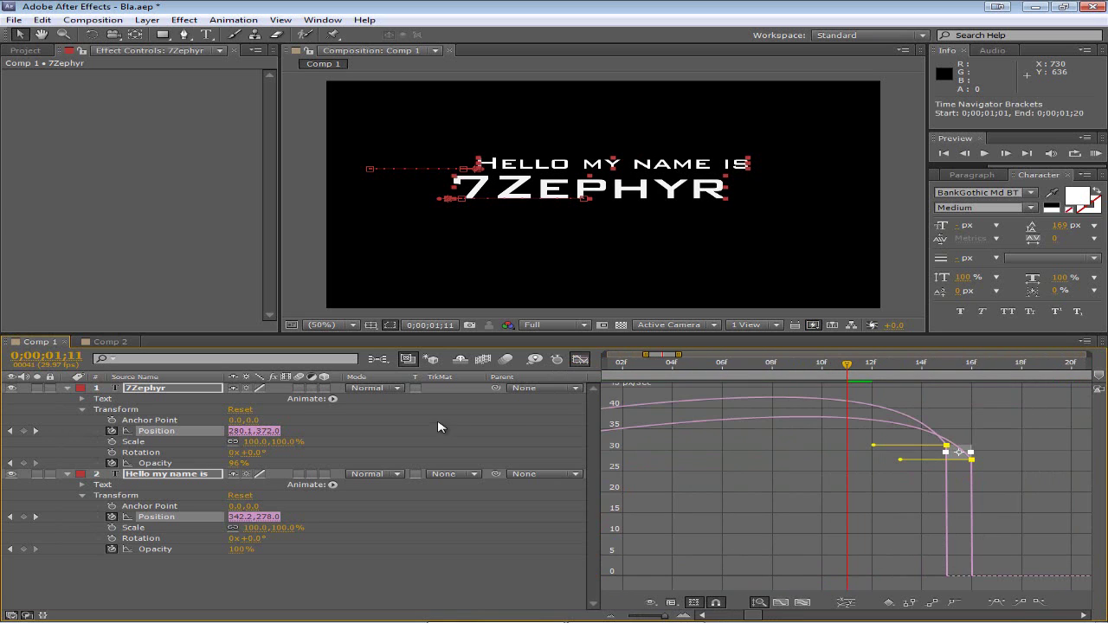
{"action": "left_click", "coordinate": [579, 361]}
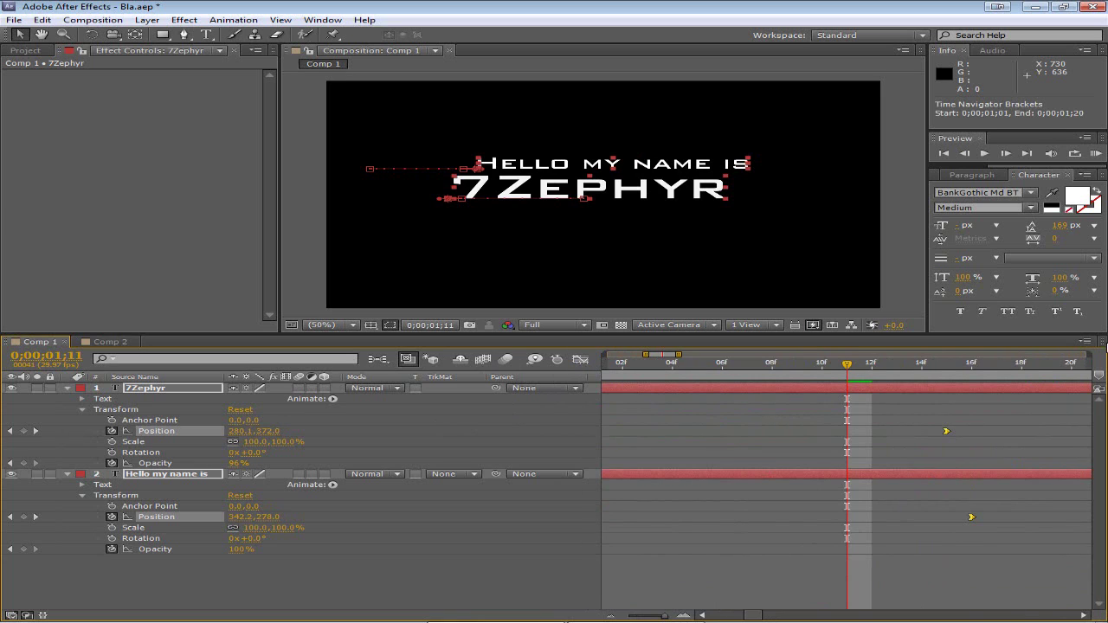
{"action": "left_click_drag", "start_coordinate": [664, 617], "coordinate": [630, 616]}
{"action": "key", "text": "KP_0"}
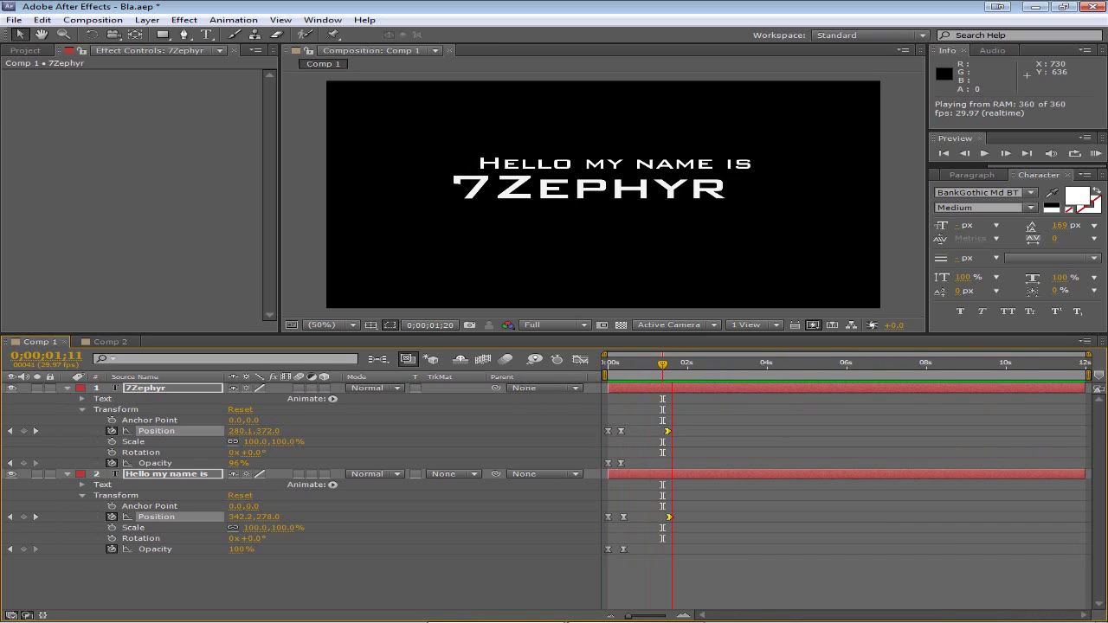
{"action": "key", "text": "space"}
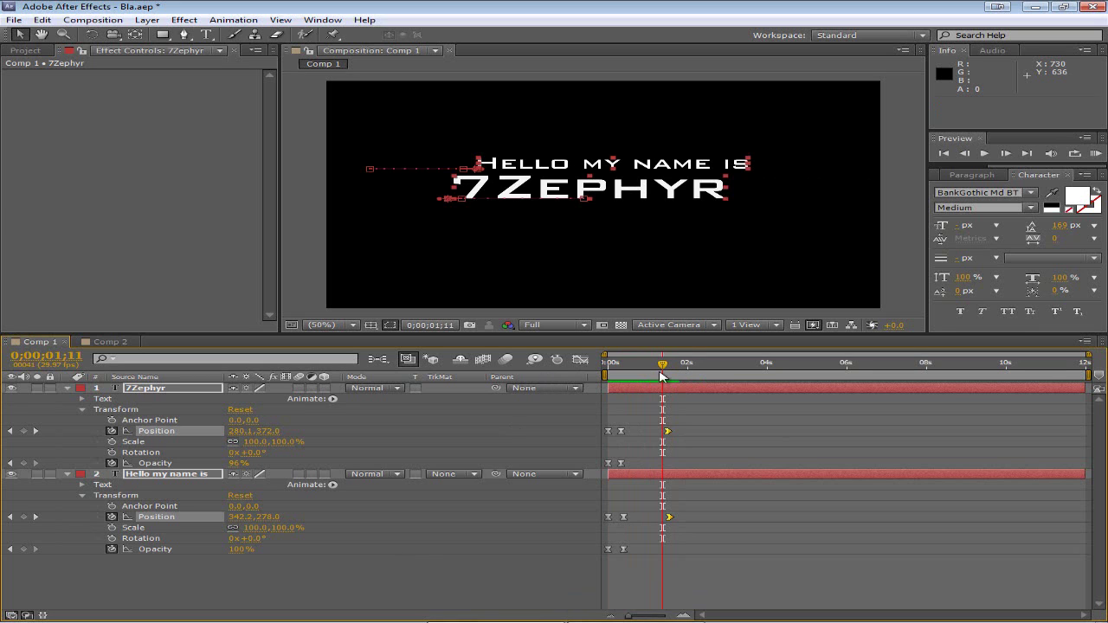
- Select 7Zephyr's Opacity and Position keyframes, then check the fade and slide in a preview
{"action": "mouse_move", "coordinate": [661, 365]}
{"action": "left_mouse_down"}
{"action": "mouse_move", "coordinate": [610, 365]}
{"action": "mouse_move", "coordinate": [689, 368]}
{"action": "mouse_move", "coordinate": [624, 374]}
{"action": "mouse_move", "coordinate": [795, 374]}
{"action": "mouse_move", "coordinate": [613, 378]}
{"action": "mouse_move", "coordinate": [670, 374]}
{"action": "left_mouse_up"}
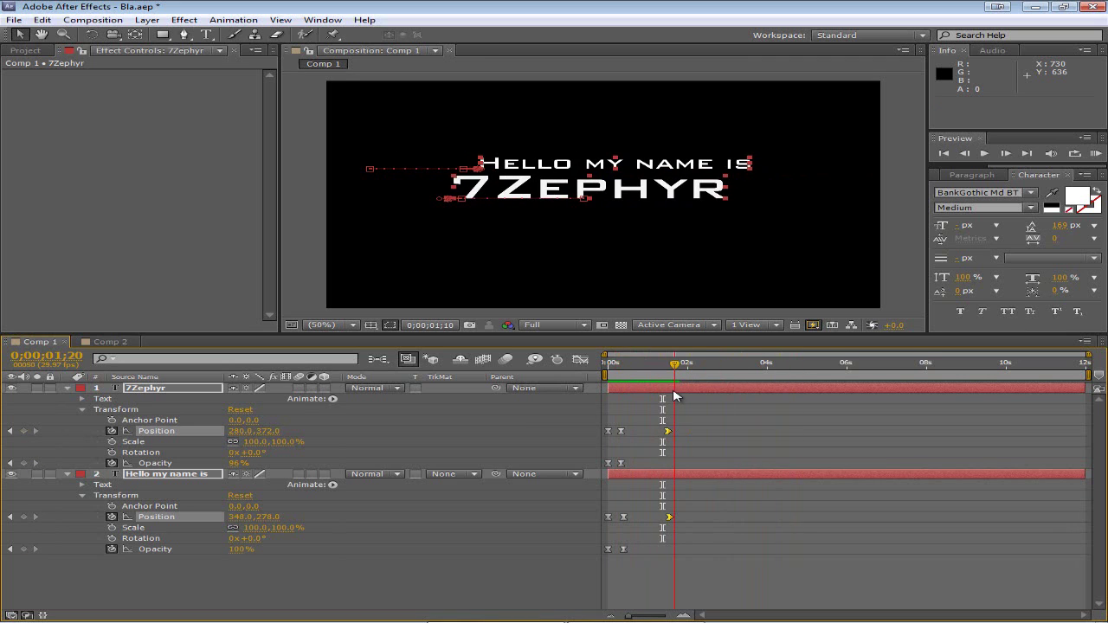
{"action": "left_click", "coordinate": [632, 467]}
{"action": "left_click", "coordinate": [622, 464]}
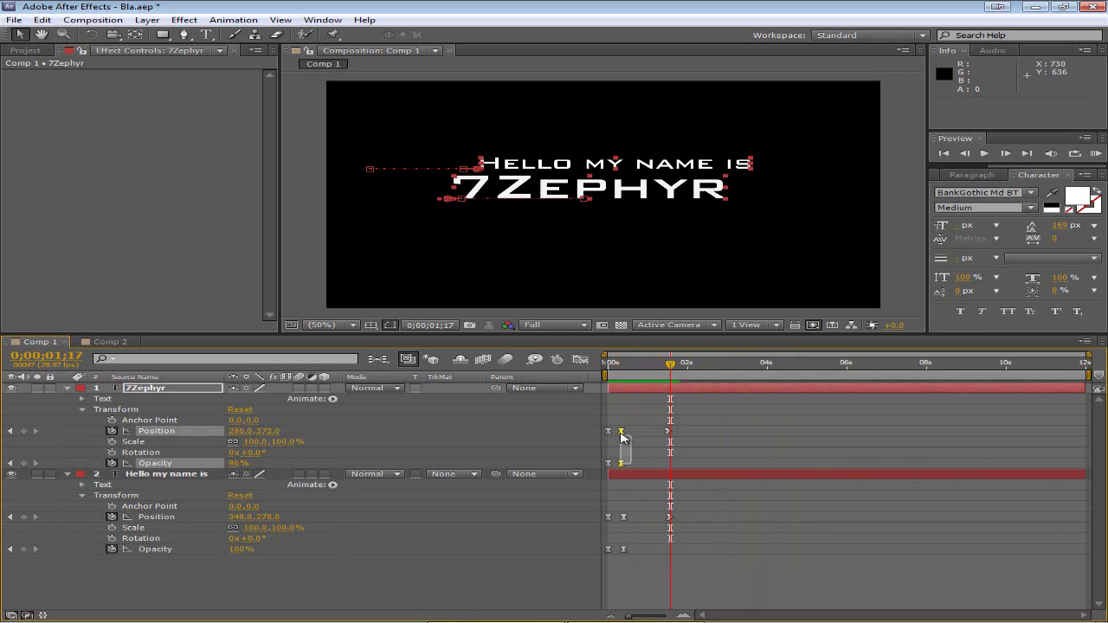
{"action": "left_click", "coordinate": [623, 431], "text": "shift"}
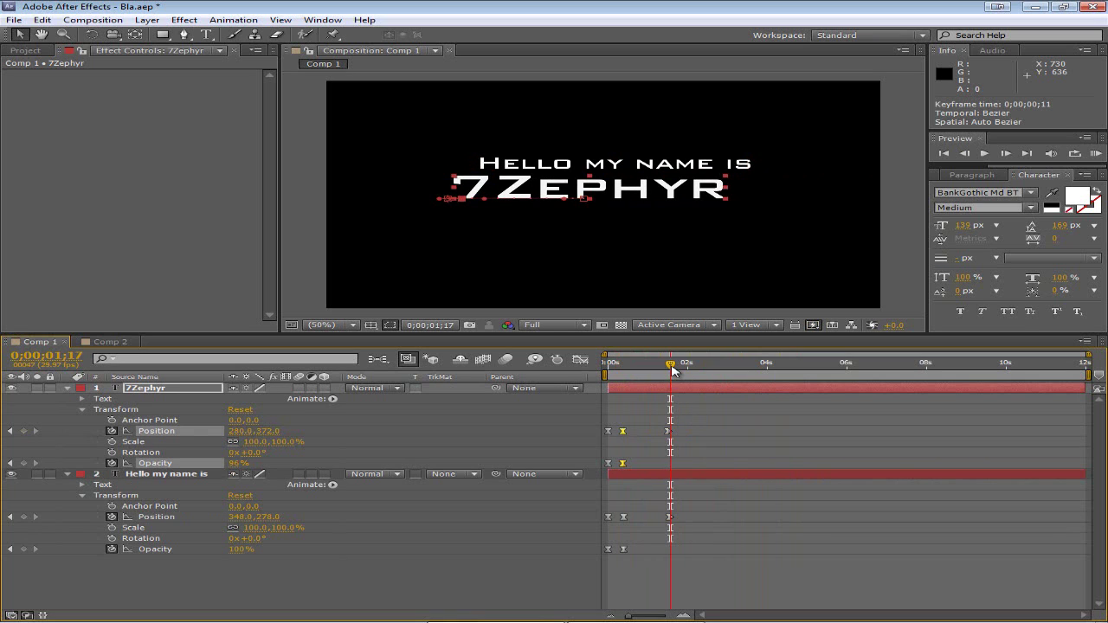
{"action": "left_click_drag", "start_coordinate": [673, 371], "coordinate": [606, 374]}
{"action": "key", "text": "KP_0"}
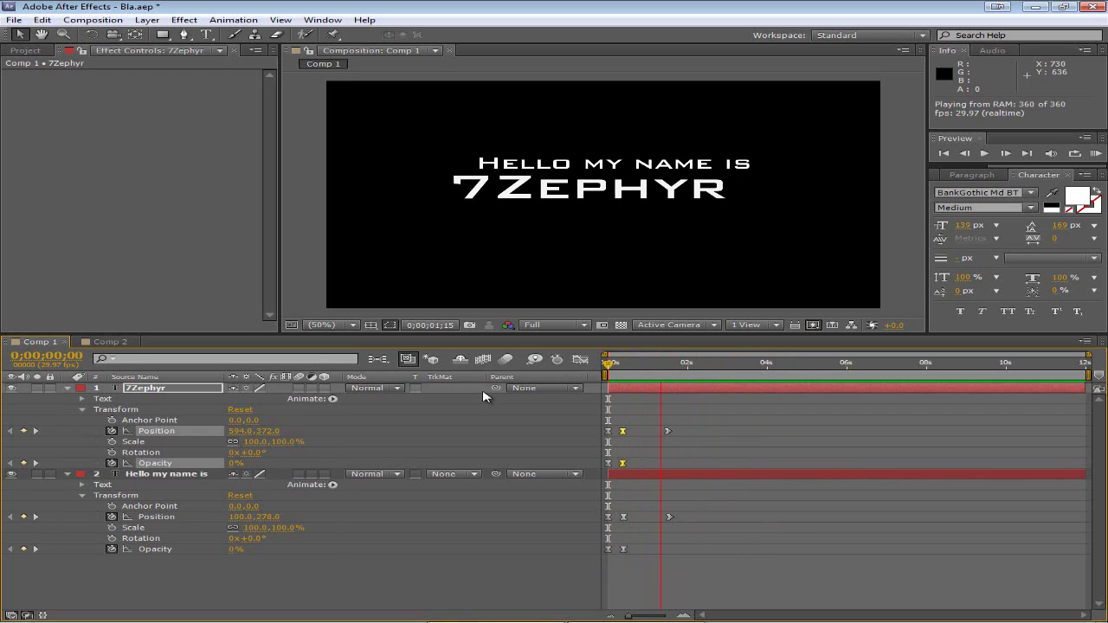
{"action": "key", "text": "space"}
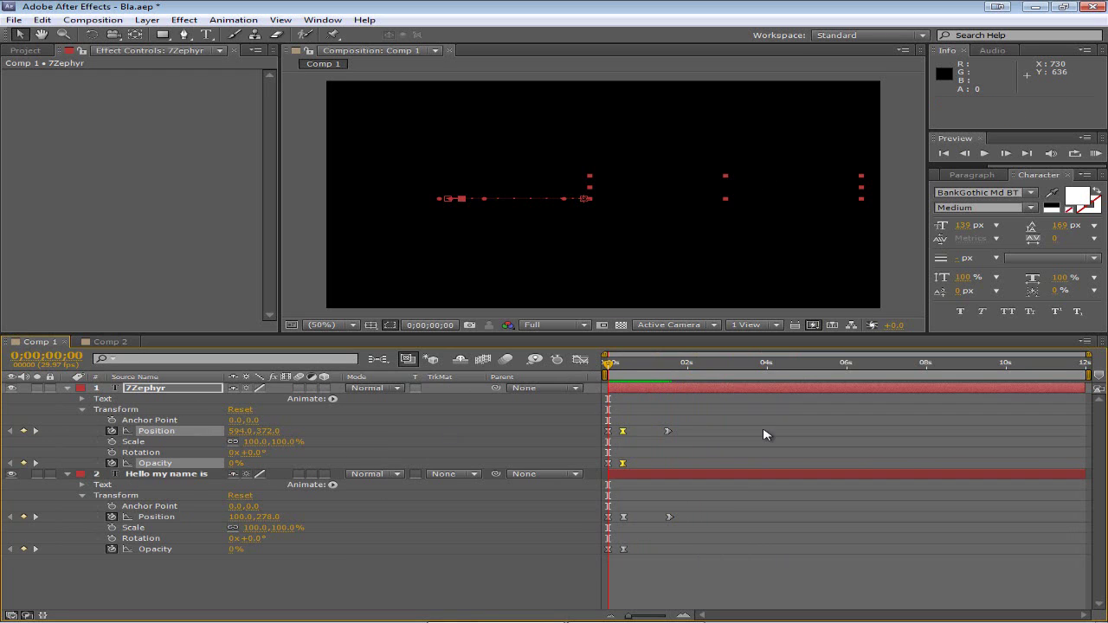
- Deselect 7Zephyr and collapse both title layers' properties
{"action": "left_click", "coordinate": [645, 421]}
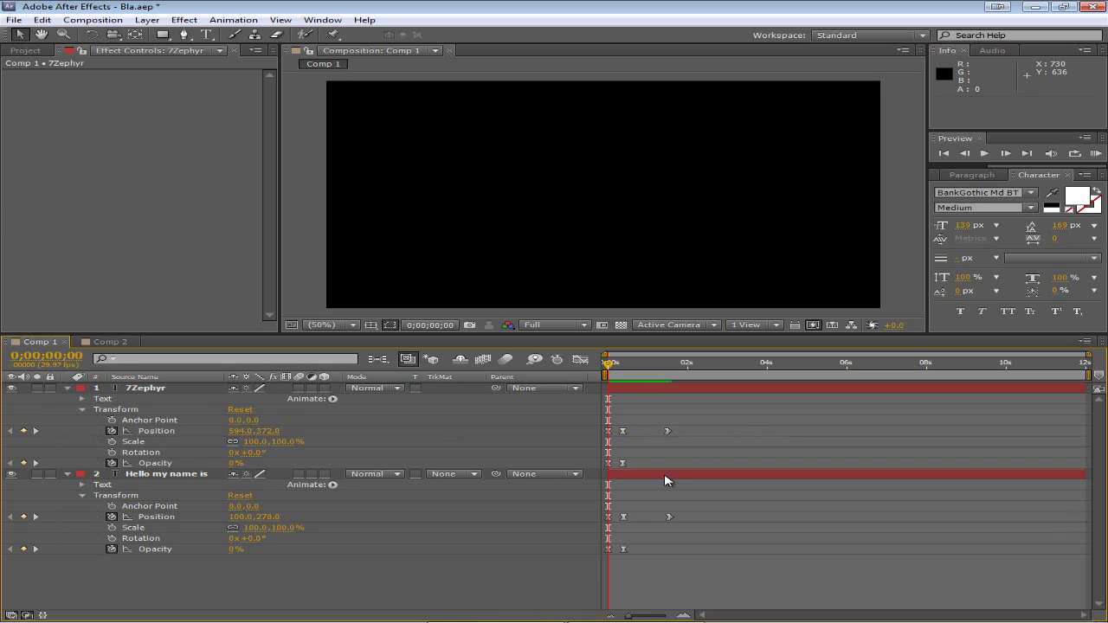
{"action": "left_click", "coordinate": [66, 389]}
{"action": "left_click", "coordinate": [68, 399]}
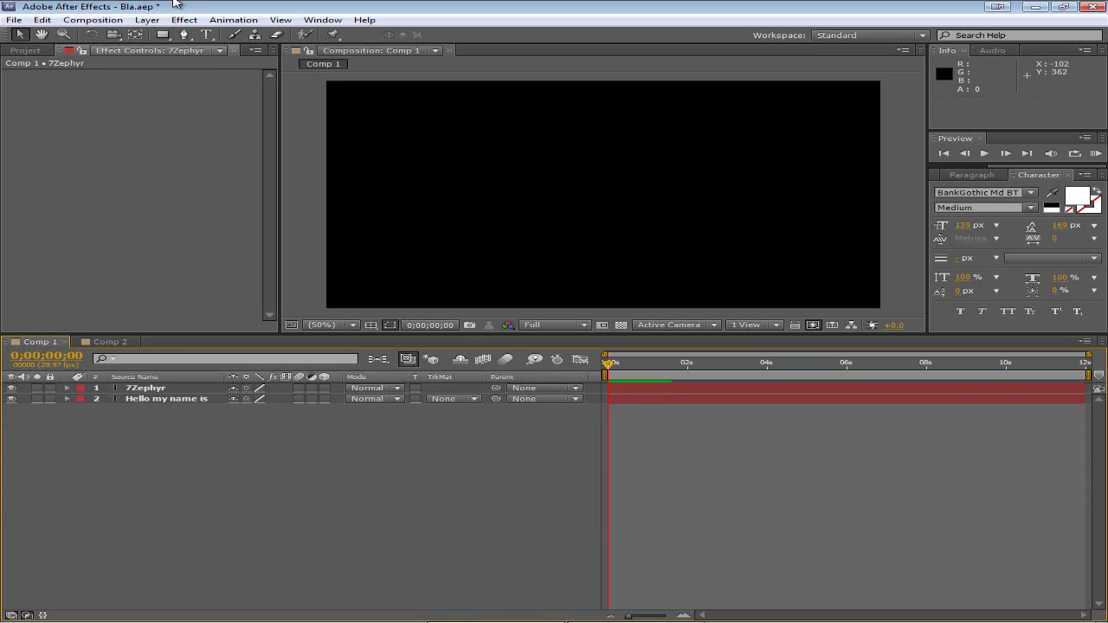
- Apply Stylize > Glow to 7Zephyr and raise its Glow Radius to 19
{"action": "left_click", "coordinate": [185, 19]}
{"action": "key", "text": "Escape"}
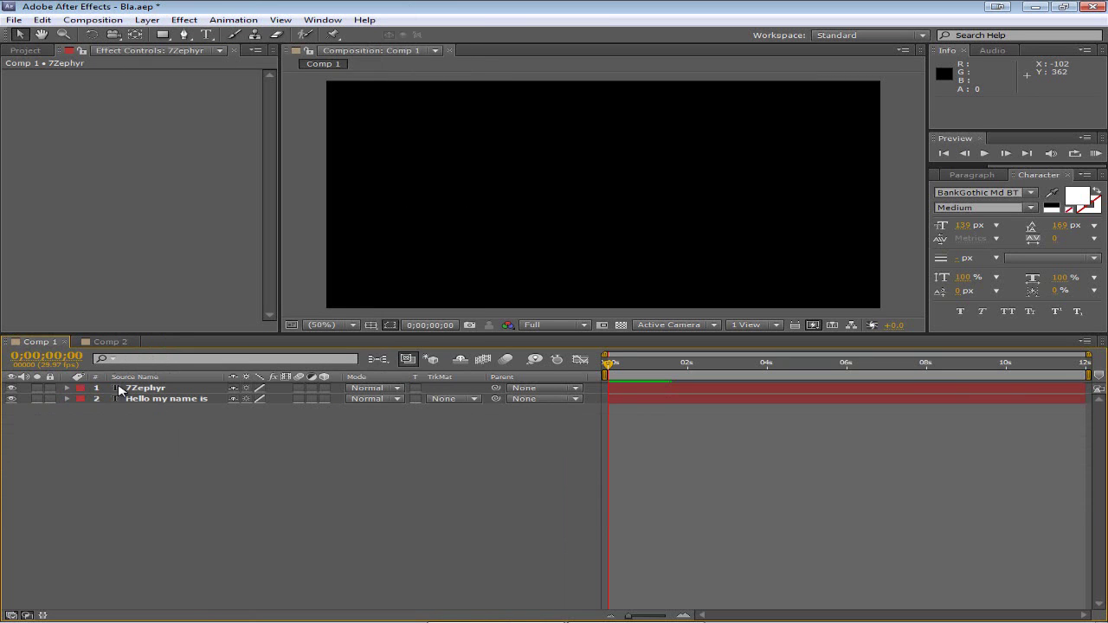
{"action": "left_click", "coordinate": [123, 389]}
{"action": "left_click", "coordinate": [184, 19]}
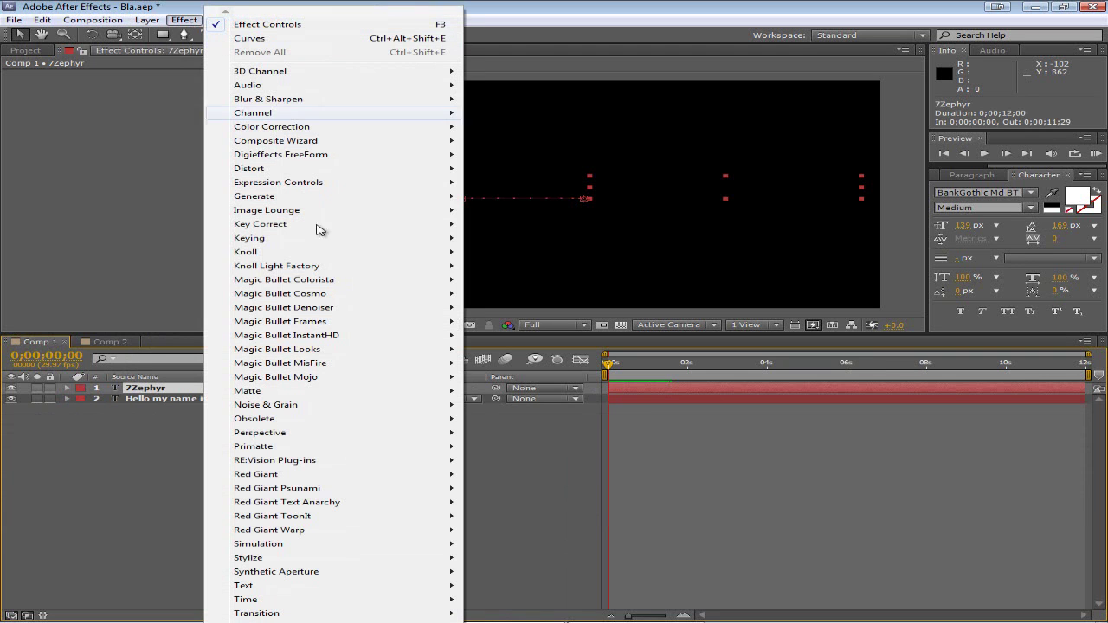
{"action": "mouse_move", "coordinate": [277, 560]}
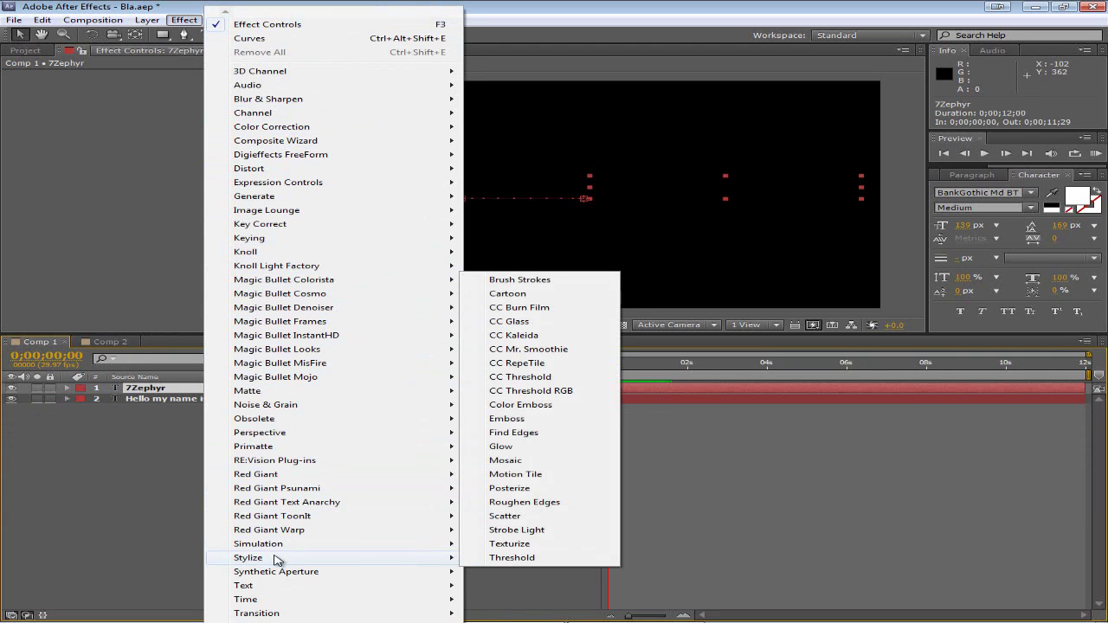
{"action": "left_click", "coordinate": [502, 446]}
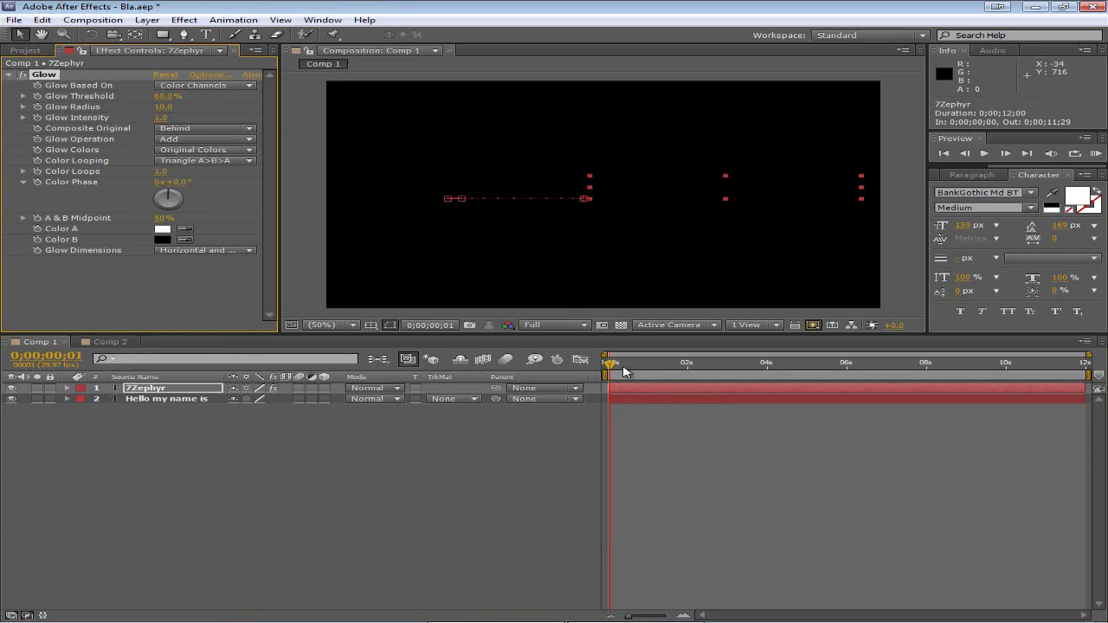
{"action": "left_click_drag", "start_coordinate": [611, 364], "coordinate": [667, 363]}
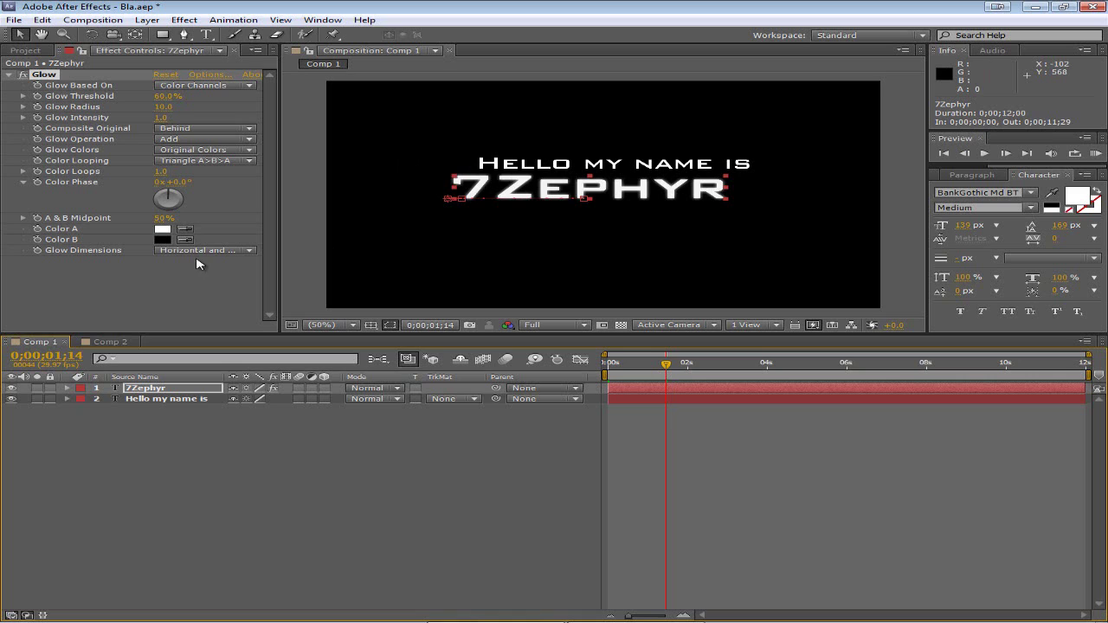
{"action": "left_click_drag", "start_coordinate": [164, 108], "coordinate": [166, 140]}
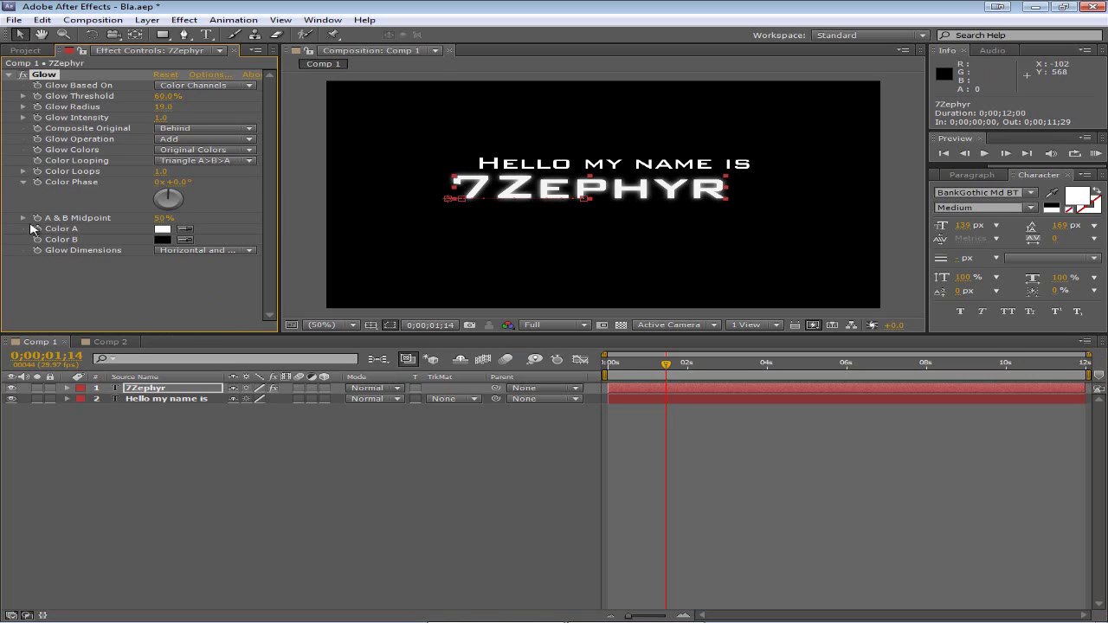
- Set both of the Glow's colours to a medium blue
{"action": "left_click", "coordinate": [163, 230]}
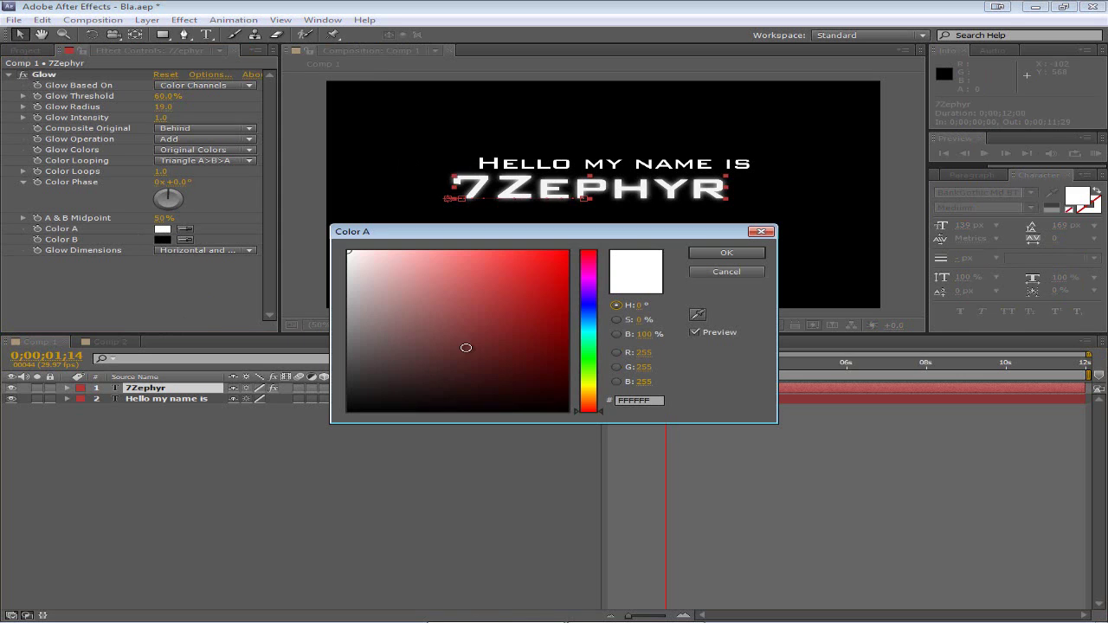
{"action": "left_click", "coordinate": [592, 320]}
{"action": "left_click", "coordinate": [508, 297]}
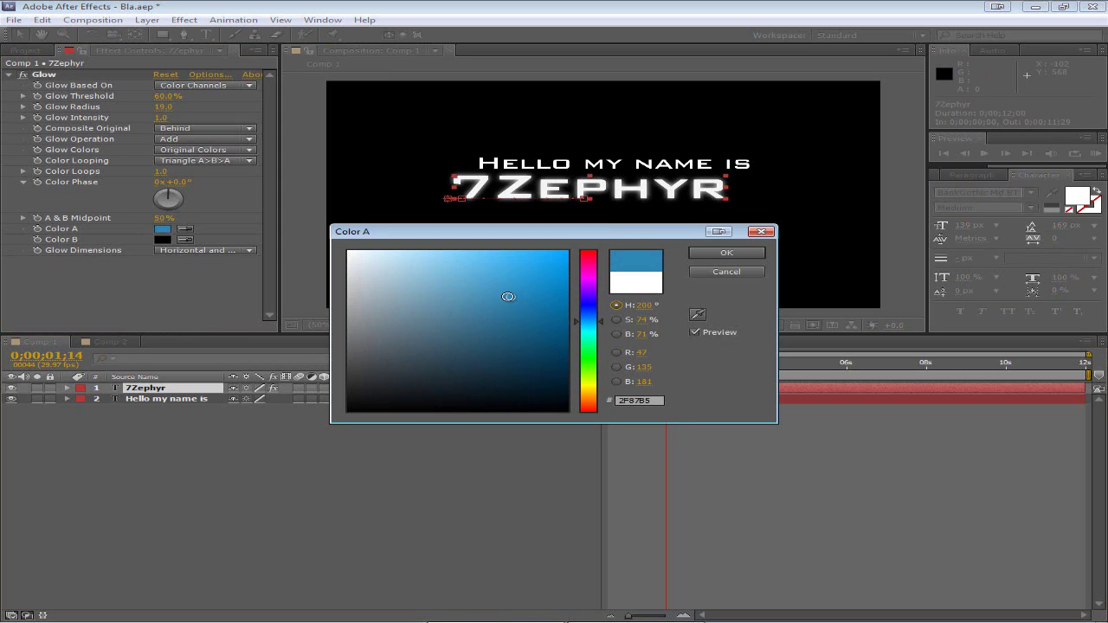
{"action": "left_click", "coordinate": [753, 255]}
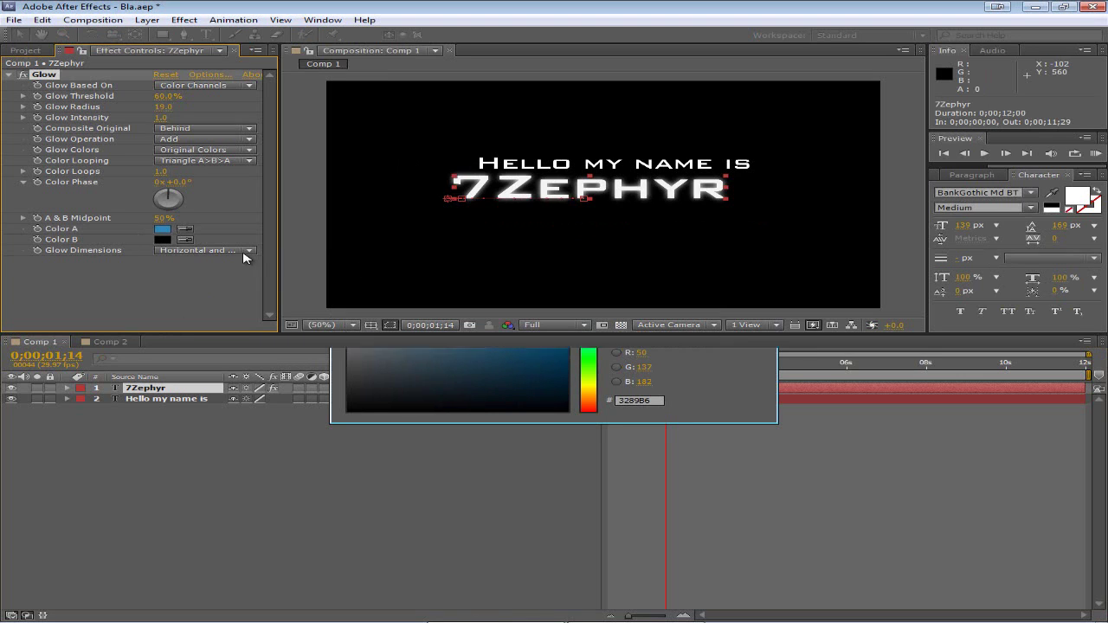
{"action": "left_click", "coordinate": [185, 240]}
{"action": "left_click", "coordinate": [162, 229]}
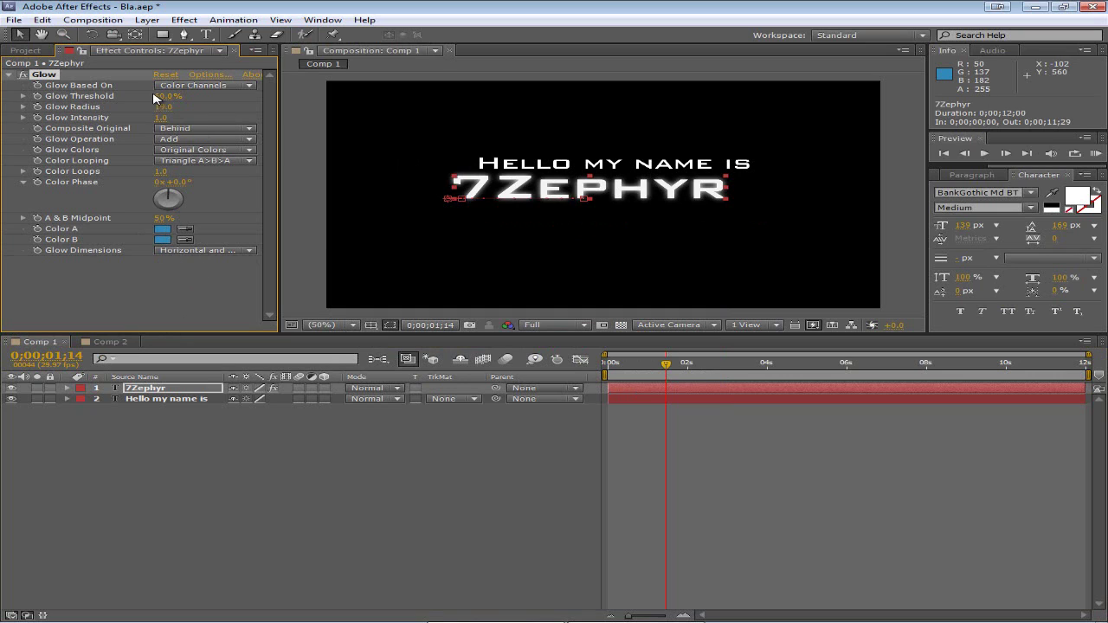
- Switch Glow Colors to A & B Colors and select the Glow effect for copying
{"action": "left_click", "coordinate": [186, 150]}
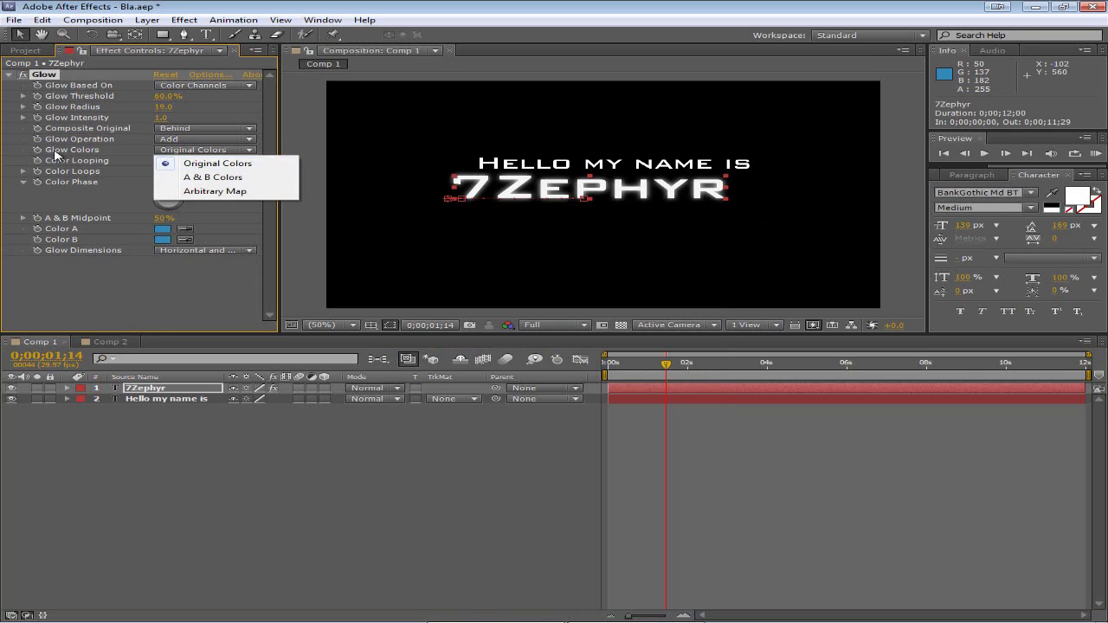
{"action": "left_click", "coordinate": [171, 153]}
{"action": "left_click", "coordinate": [171, 153]}
{"action": "left_click", "coordinate": [195, 172]}
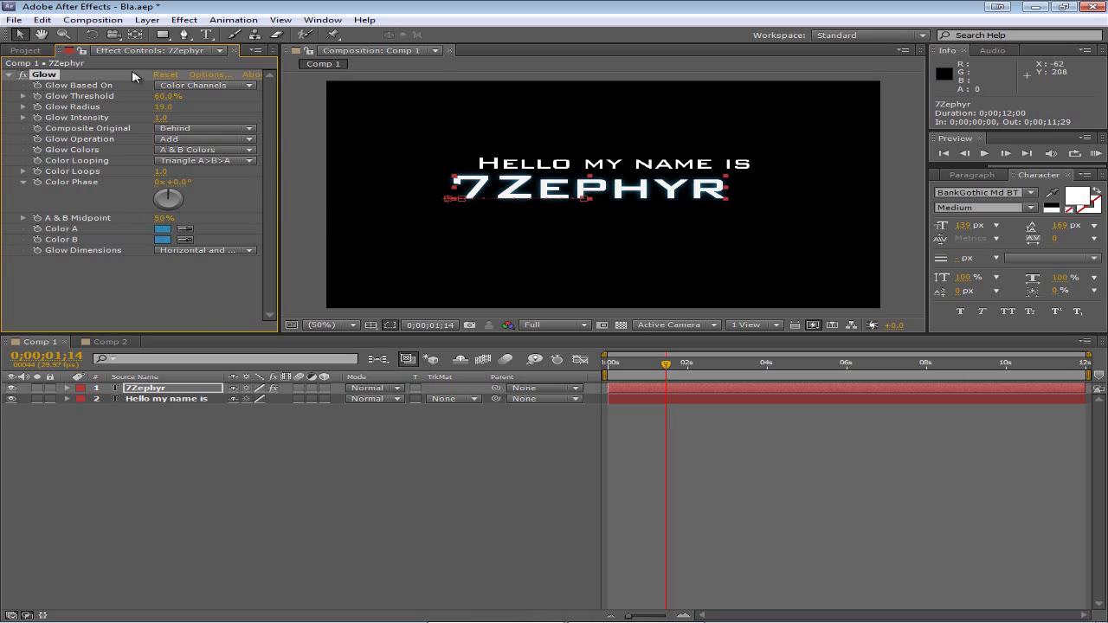
{"action": "left_click", "coordinate": [54, 77]}
{"action": "left_click", "coordinate": [54, 75]}
- Paste the blue Glow onto 'Hello my name is' and play the titles to check it
{"action": "left_click", "coordinate": [158, 402]}
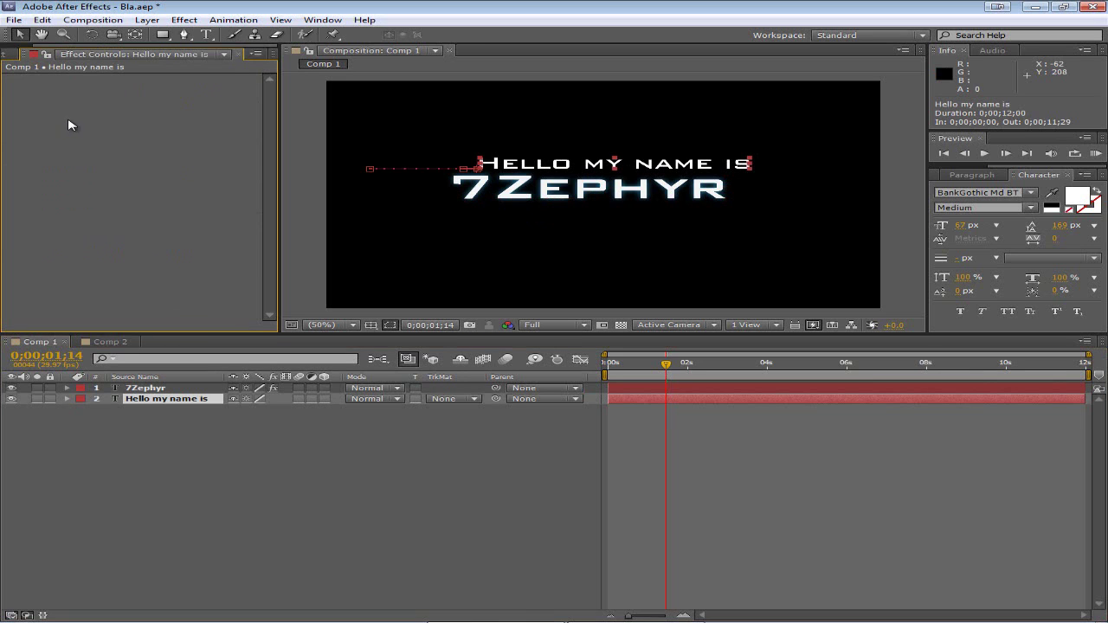
{"action": "key", "text": "ctrl+v"}
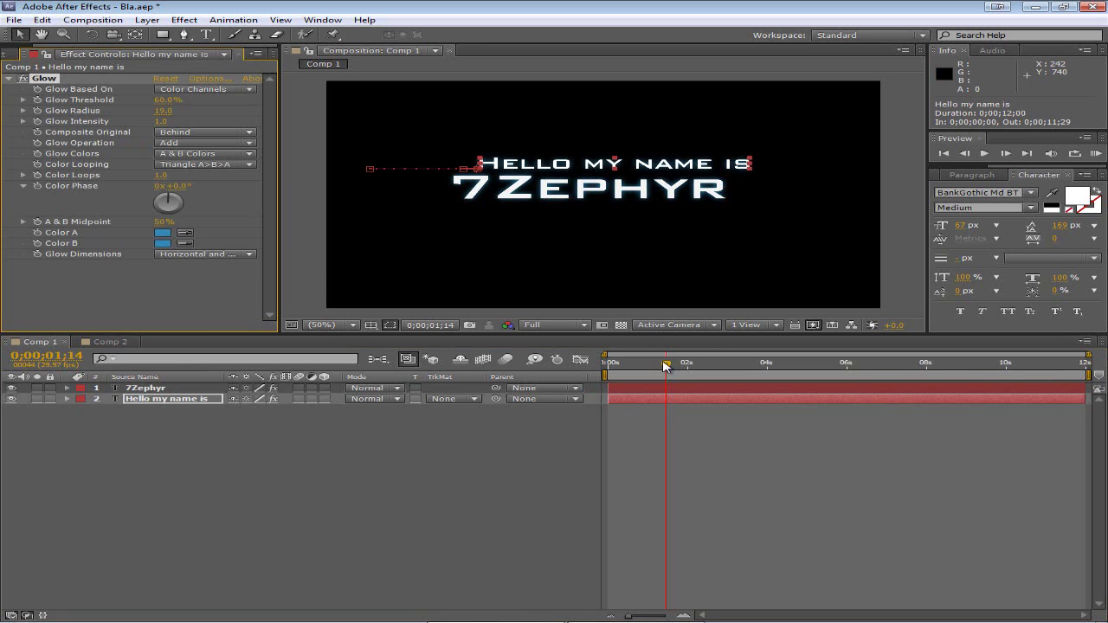
{"action": "left_click_drag", "start_coordinate": [643, 367], "coordinate": [490, 381]}
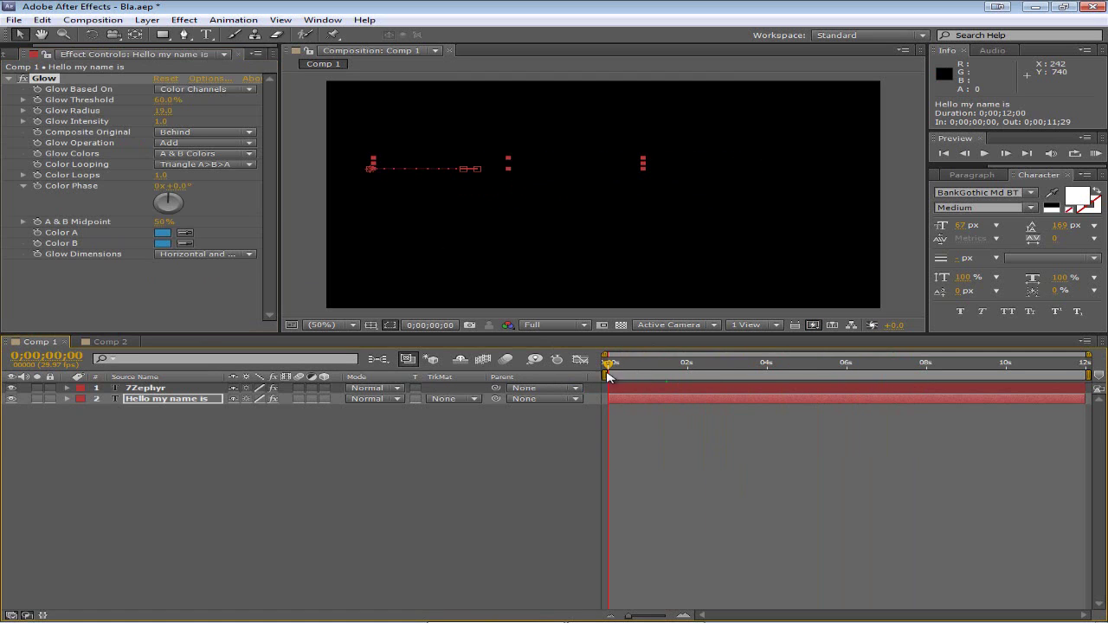
{"action": "key", "text": "space"}
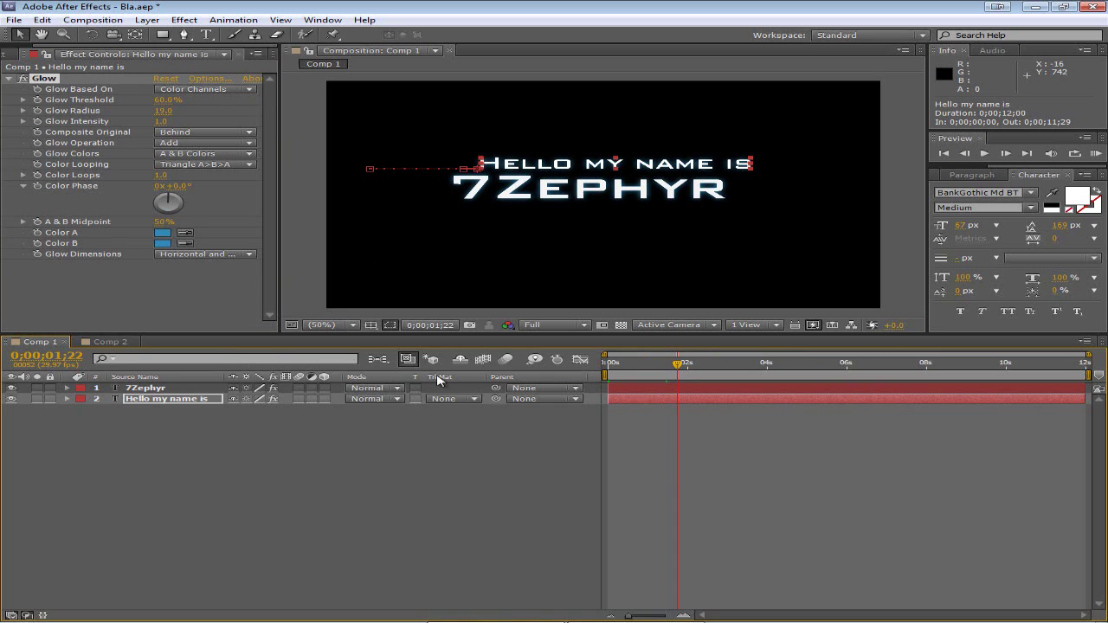
- Create a new 1280×720 Comp 3, then close it to show Comp 2
{"action": "left_click", "coordinate": [92, 19]}
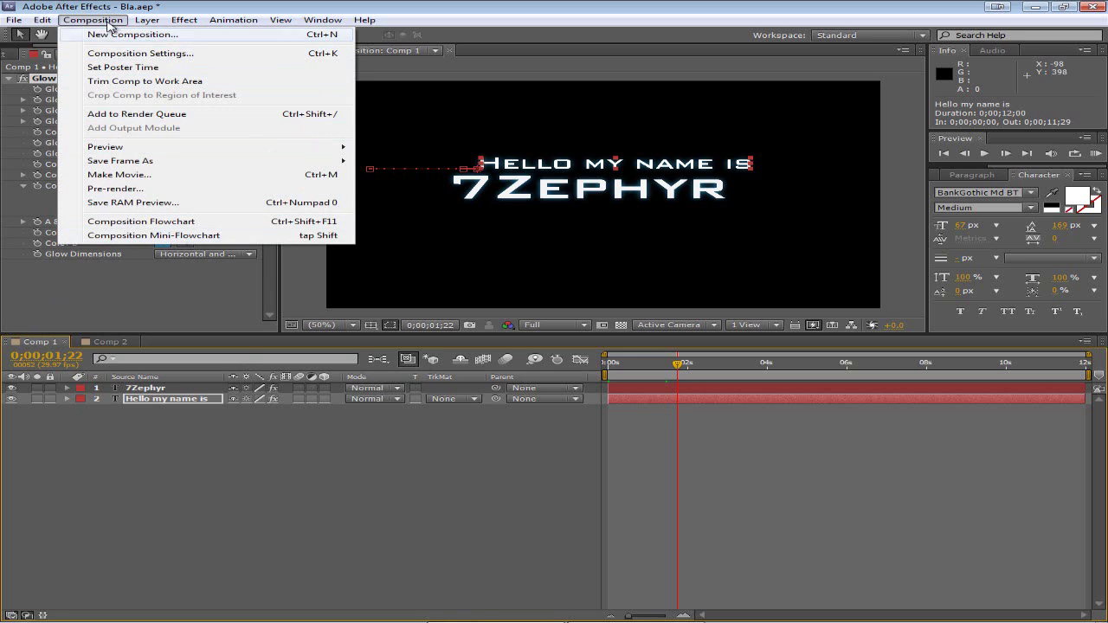
{"action": "left_click", "coordinate": [121, 35]}
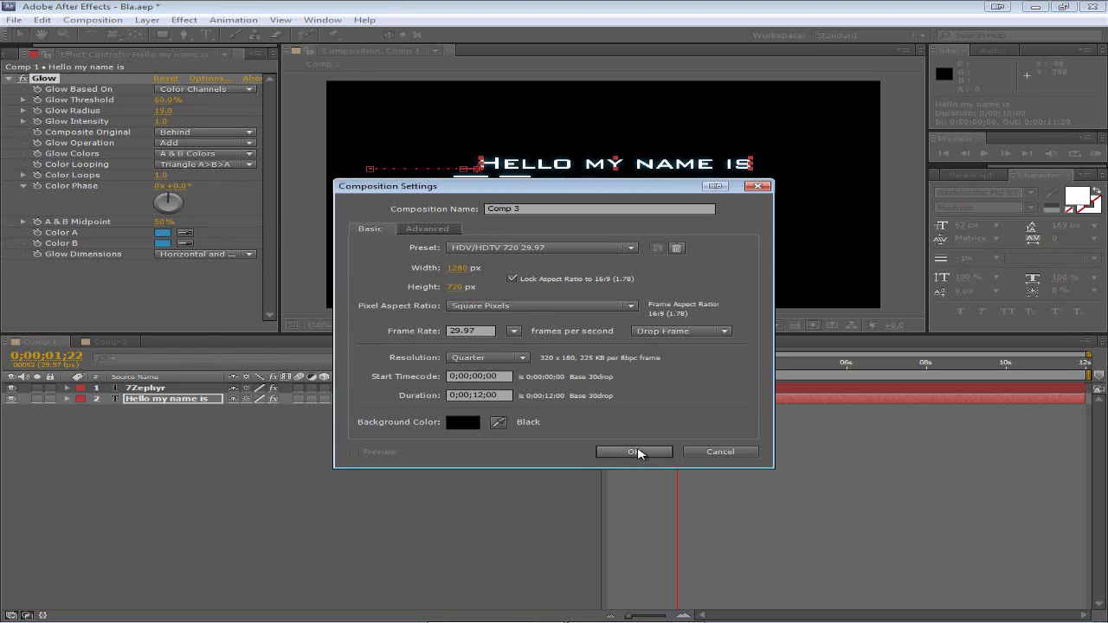
{"action": "left_click", "coordinate": [636, 451]}
{"action": "left_click", "coordinate": [39, 342]}
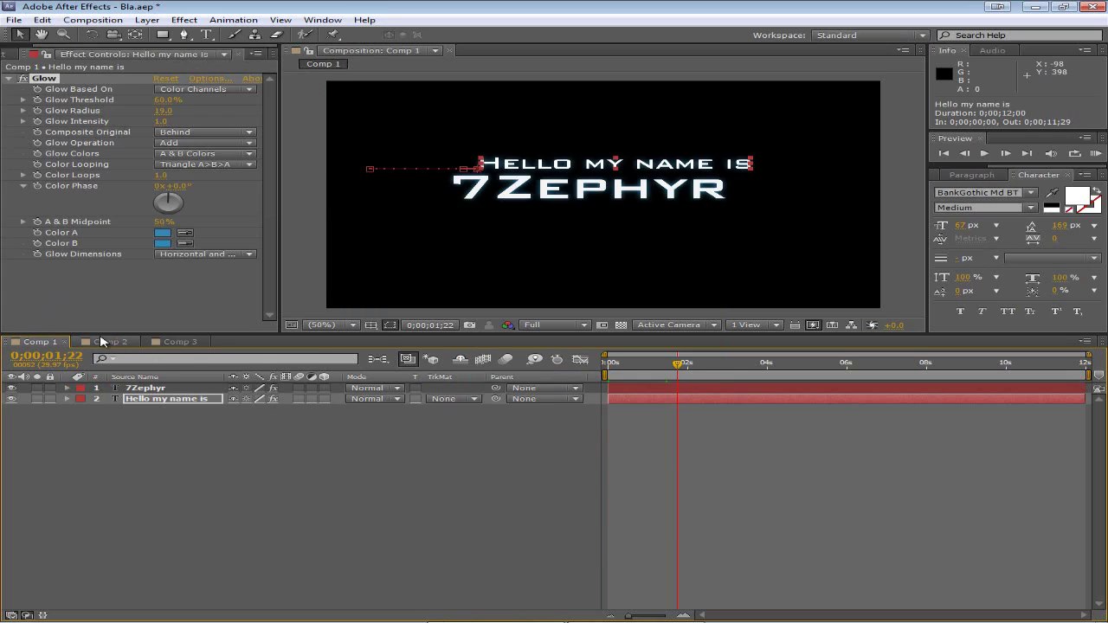
{"action": "left_click", "coordinate": [178, 342]}
{"action": "left_click", "coordinate": [206, 344]}
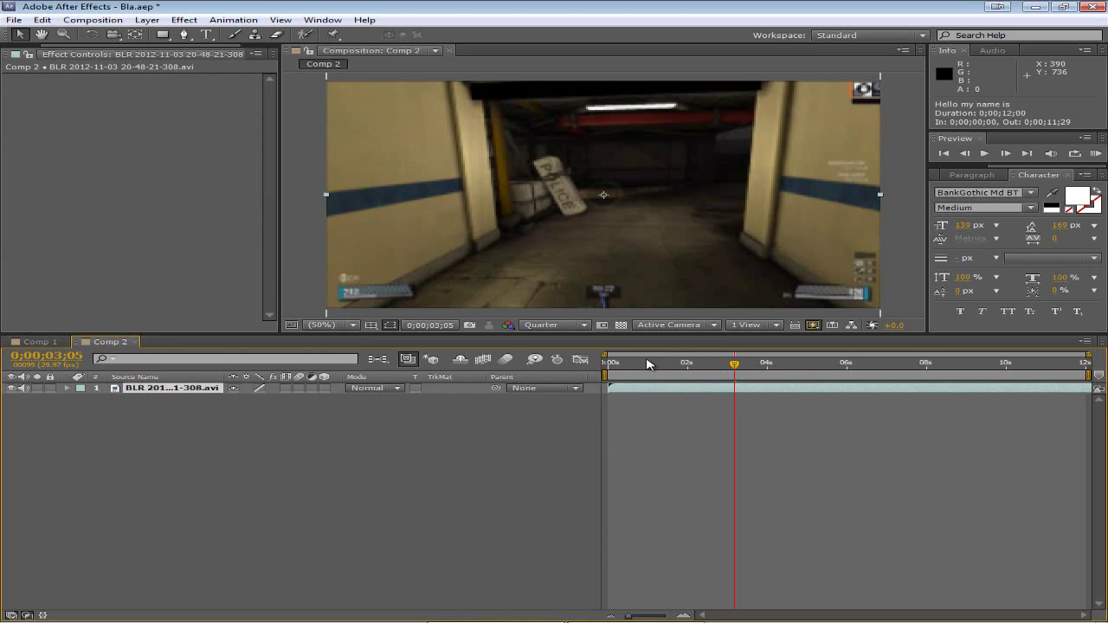
- Scrub the gameplay clip back to an early frame and add Color Correction > Curves
{"action": "left_click", "coordinate": [639, 364]}
{"action": "left_click", "coordinate": [687, 365]}
{"action": "left_click", "coordinate": [702, 365]}
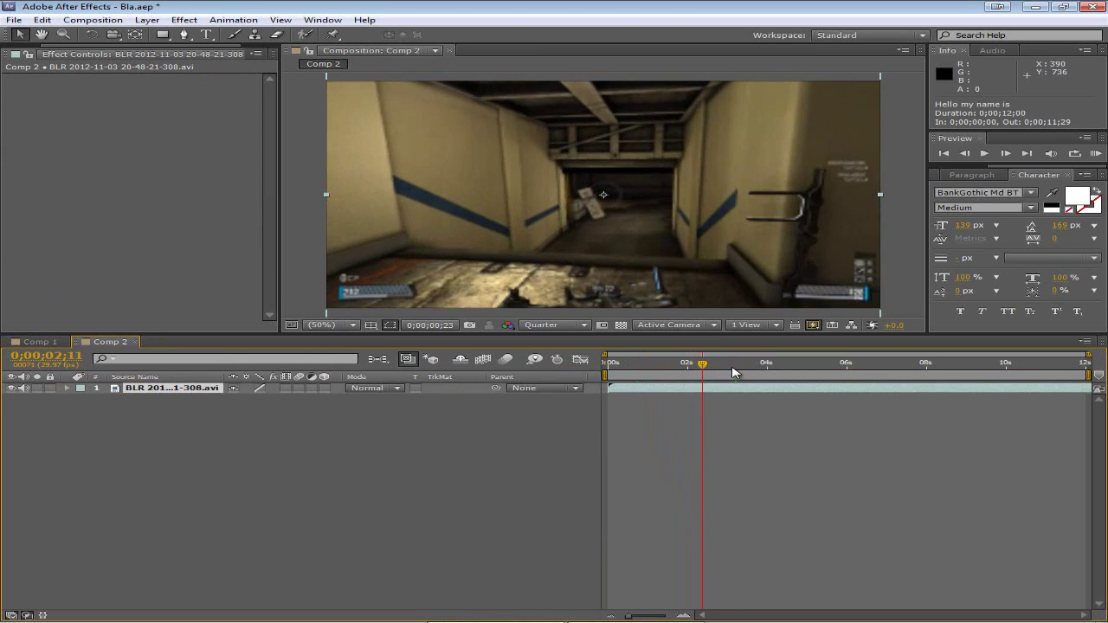
{"action": "left_click_drag", "start_coordinate": [732, 367], "coordinate": [641, 364]}
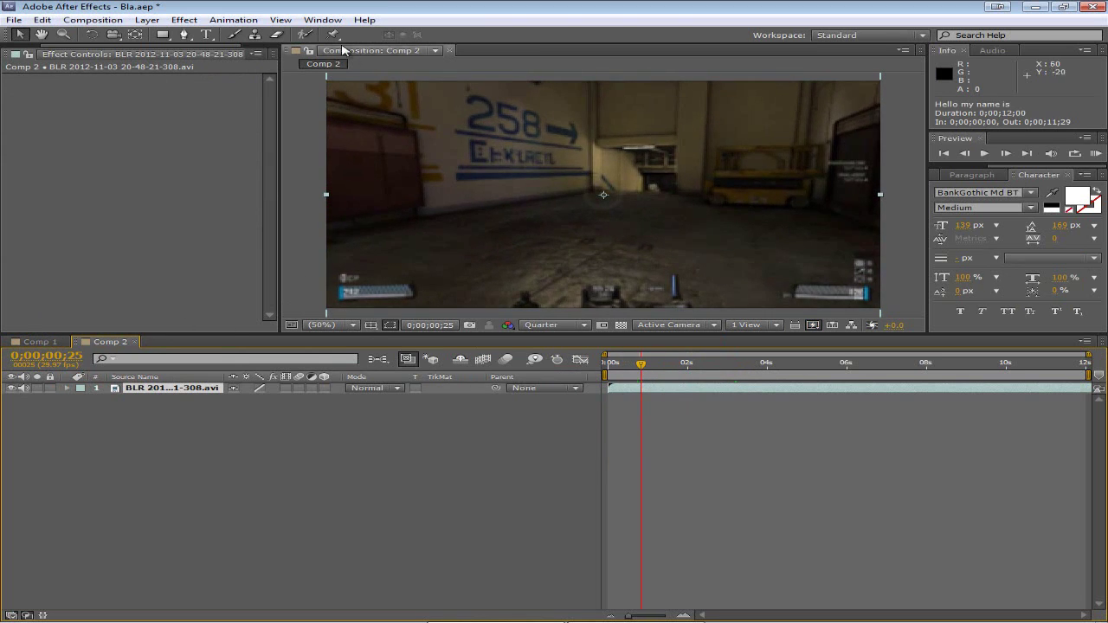
{"action": "left_click", "coordinate": [187, 20]}
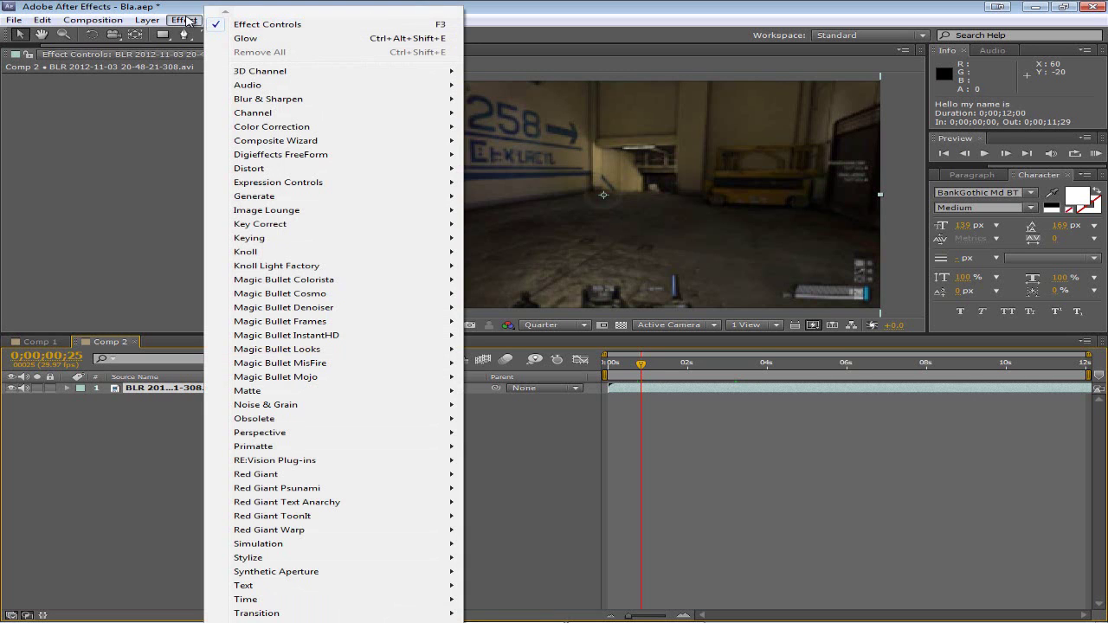
{"action": "mouse_move", "coordinate": [284, 127]}
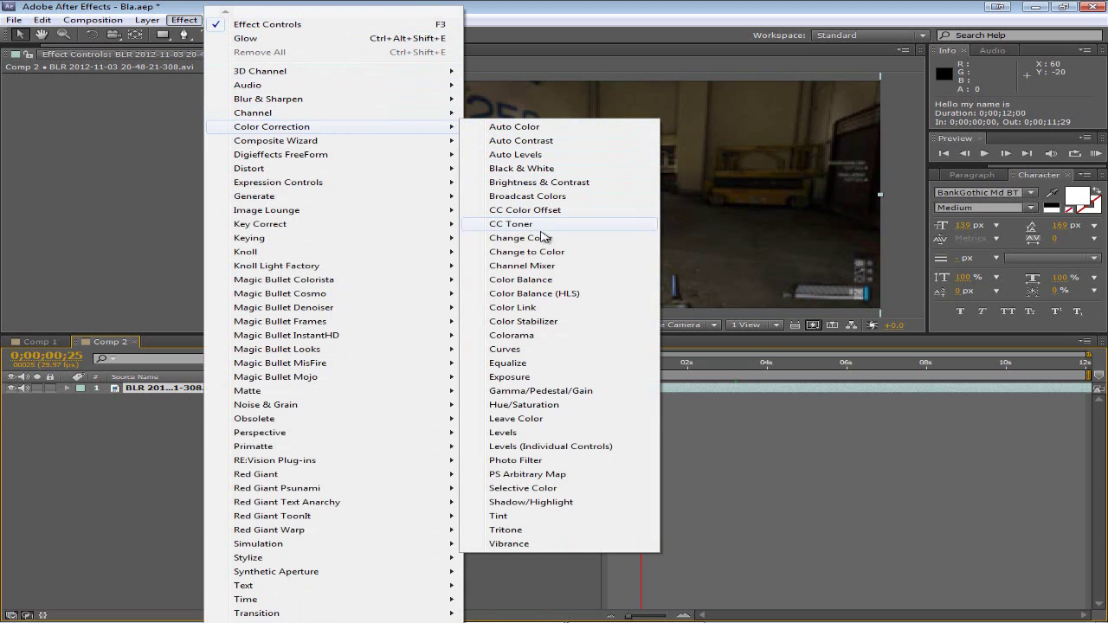
{"action": "left_click", "coordinate": [517, 350]}
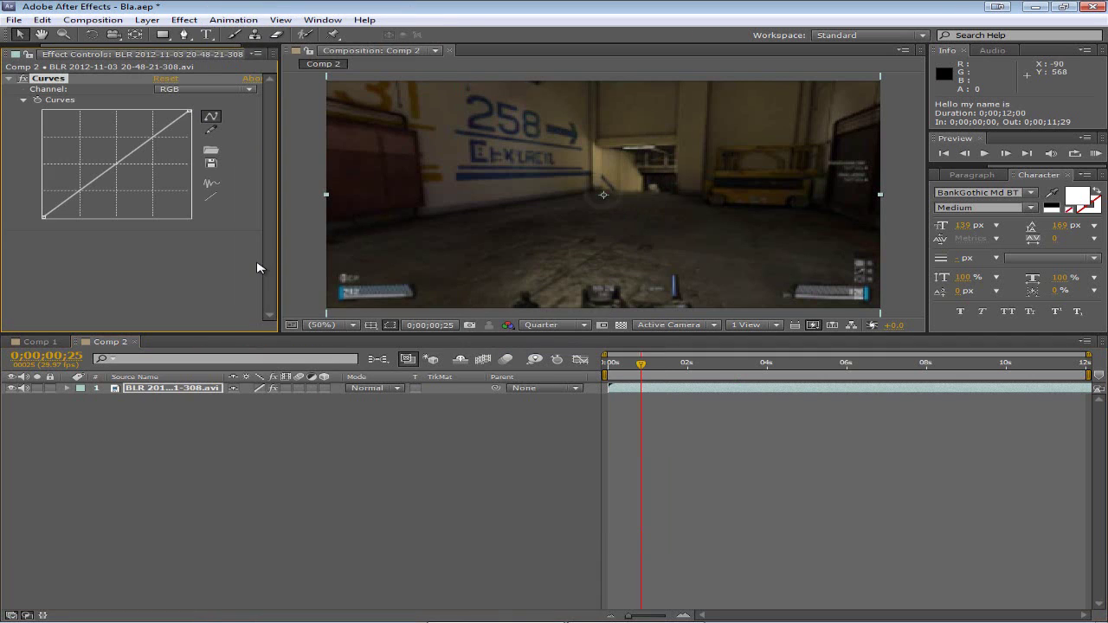
{"action": "left_click_drag", "start_coordinate": [134, 149], "coordinate": [111, 172]}
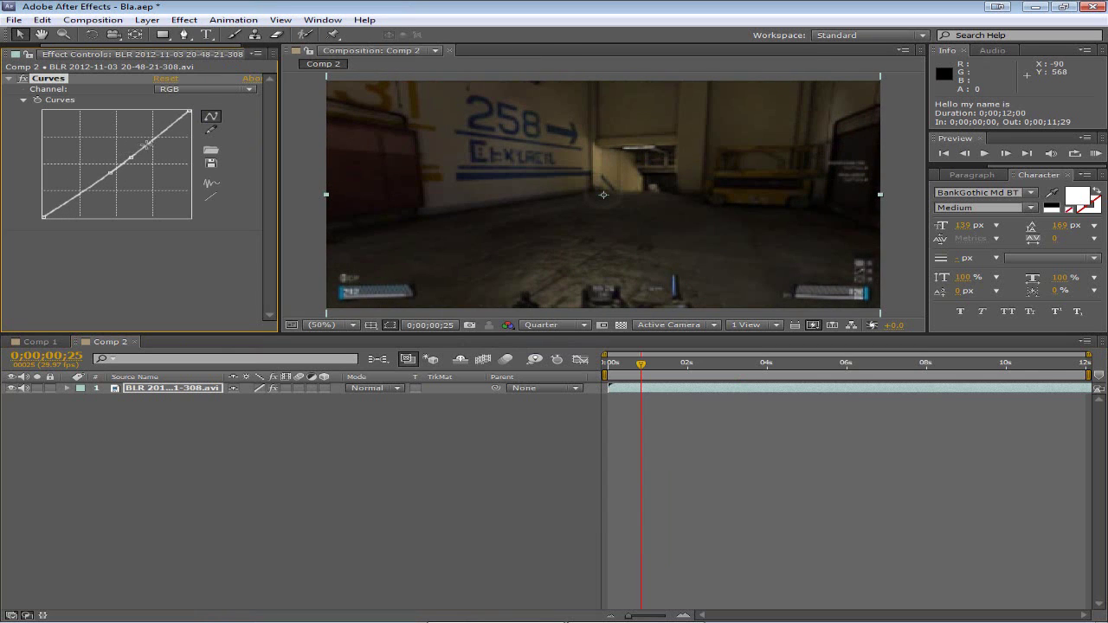
{"action": "mouse_move", "coordinate": [149, 149]}
{"action": "left_mouse_down"}
{"action": "mouse_move", "coordinate": [132, 143]}
{"action": "mouse_move", "coordinate": [161, 154]}
{"action": "left_mouse_up"}
{"action": "left_click_drag", "start_coordinate": [640, 365], "coordinate": [697, 370]}
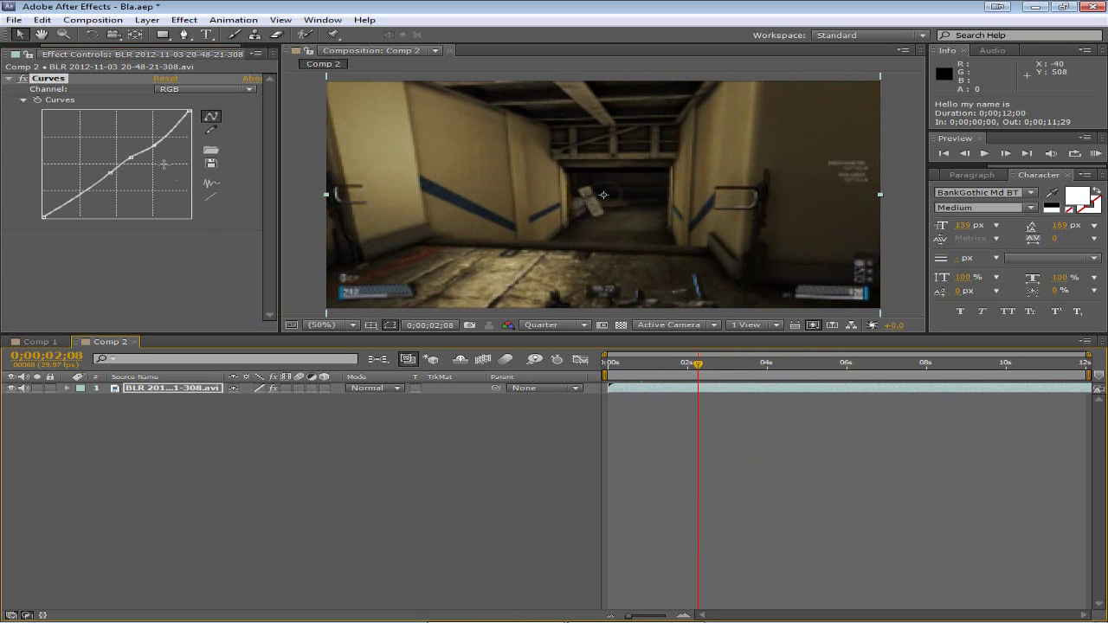
{"action": "mouse_move", "coordinate": [154, 149]}
{"action": "left_mouse_down"}
{"action": "mouse_move", "coordinate": [152, 140]}
{"action": "mouse_move", "coordinate": [174, 168]}
{"action": "mouse_move", "coordinate": [164, 154]}
{"action": "left_mouse_up"}
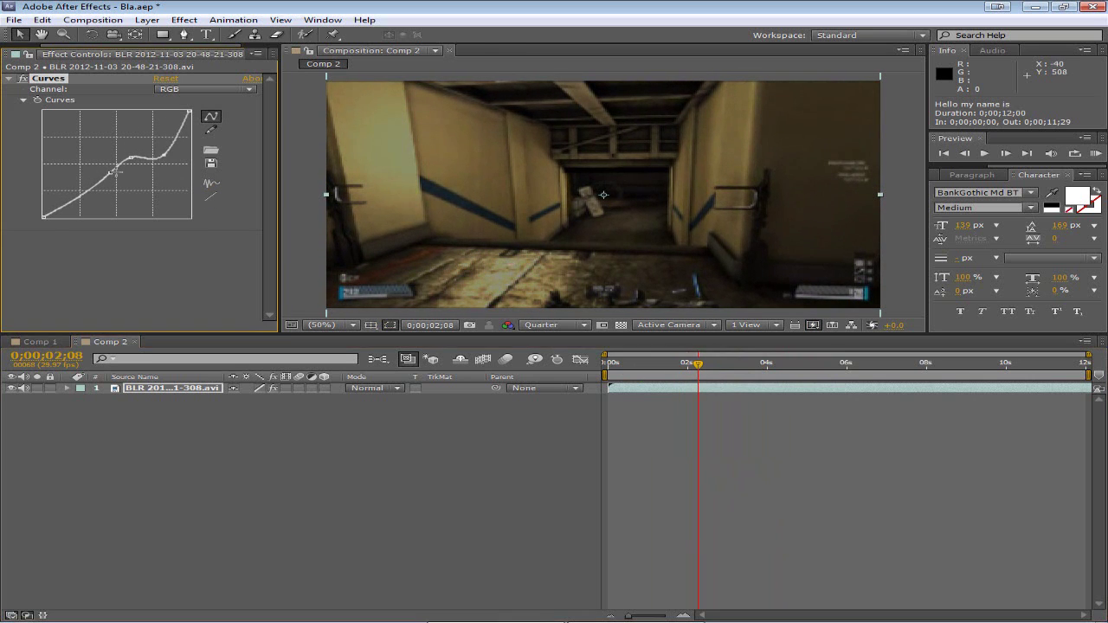
{"action": "left_click_drag", "start_coordinate": [111, 178], "coordinate": [106, 179]}
{"action": "key", "text": "ctrl+z"}
{"action": "key", "text": "ctrl+z"}
{"action": "key", "text": "ctrl+z"}
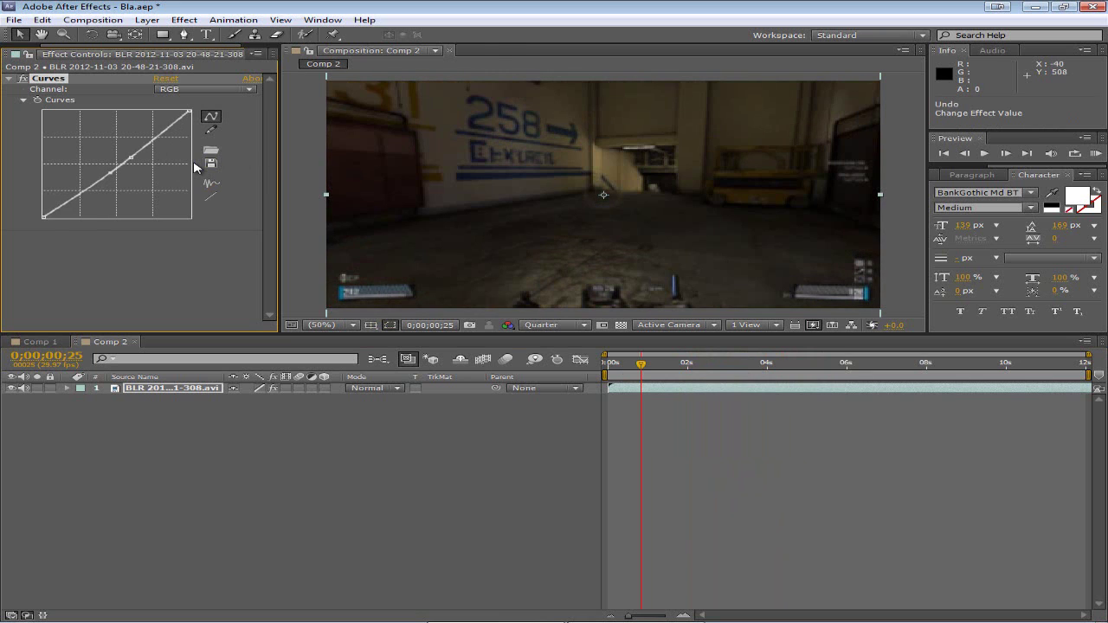
- Undo the extra curve point and shape the RGB curve into a contrast S-curve
{"action": "key", "text": "ctrl+z"}
{"action": "left_click_drag", "start_coordinate": [144, 147], "coordinate": [119, 130]}
{"action": "left_click_drag", "start_coordinate": [84, 171], "coordinate": [98, 177]}
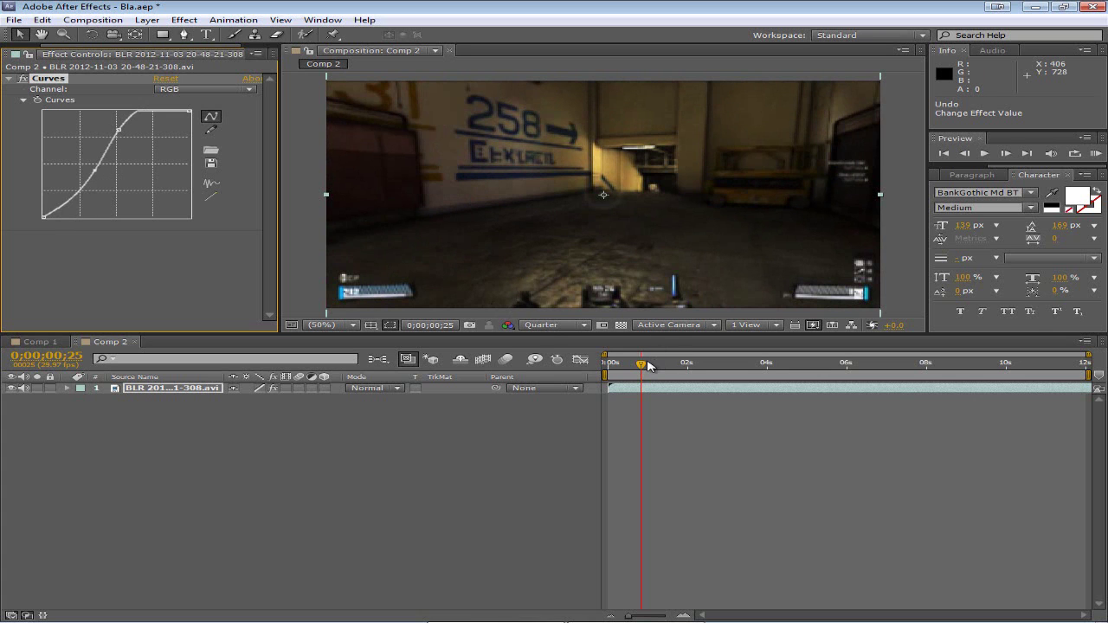
{"action": "left_click_drag", "start_coordinate": [646, 365], "coordinate": [672, 372]}
- Pull the Blue channel curve slightly down to give the footage a warm yellow tint
{"action": "left_click", "coordinate": [205, 89]}
{"action": "left_click", "coordinate": [232, 143]}
{"action": "mouse_move", "coordinate": [125, 159]}
{"action": "left_mouse_down"}
{"action": "mouse_move", "coordinate": [102, 130]}
{"action": "mouse_move", "coordinate": [136, 168]}
{"action": "left_mouse_up"}
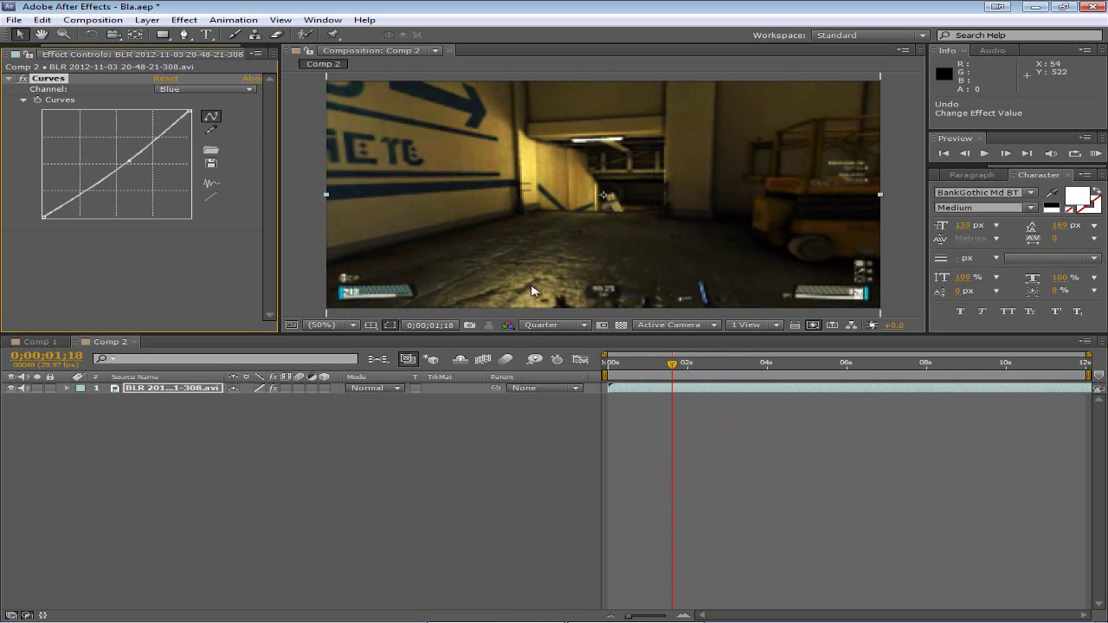
{"action": "left_click_drag", "start_coordinate": [672, 369], "coordinate": [712, 391]}
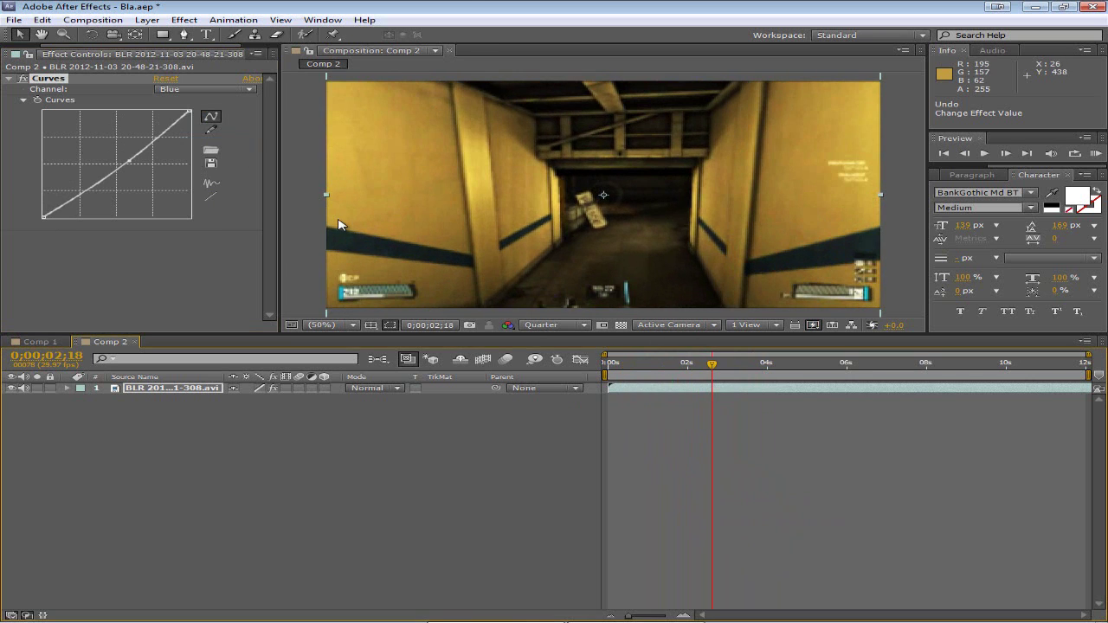
- Open the Effect menu, close it without adding anything, and return to the 1-second frame
{"action": "left_click", "coordinate": [183, 19]}
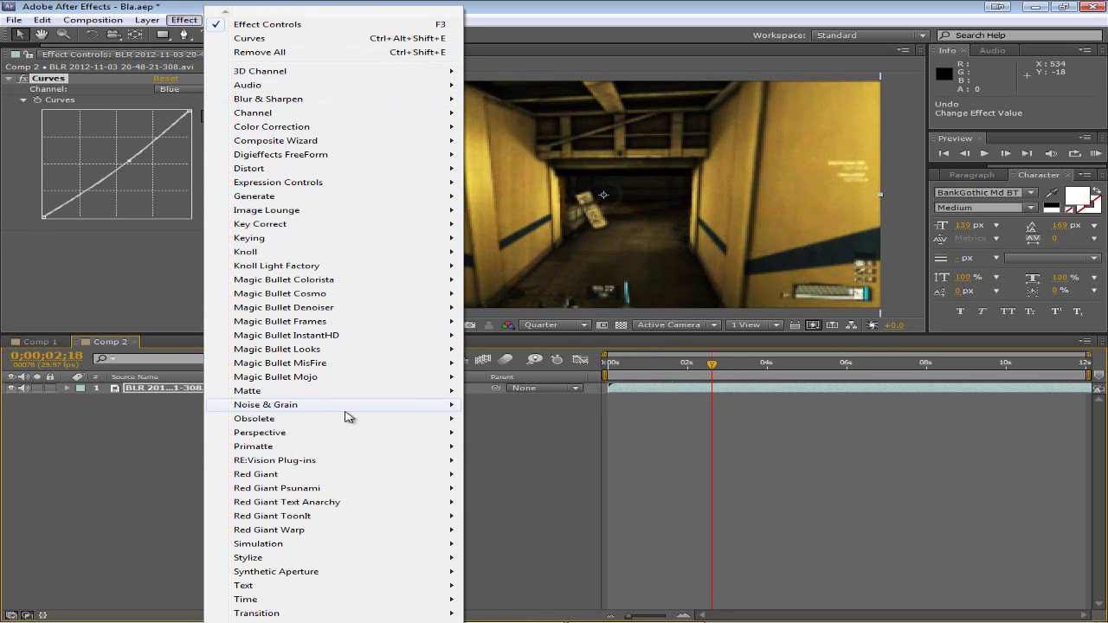
{"action": "left_click", "coordinate": [640, 541]}
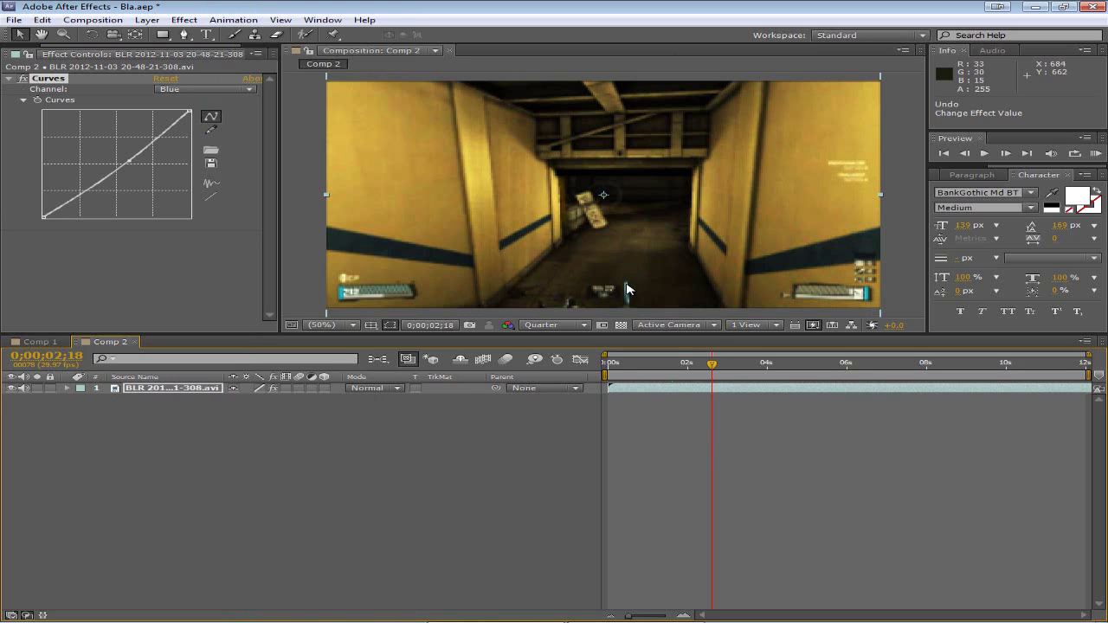
{"action": "left_click_drag", "start_coordinate": [707, 364], "coordinate": [648, 364]}
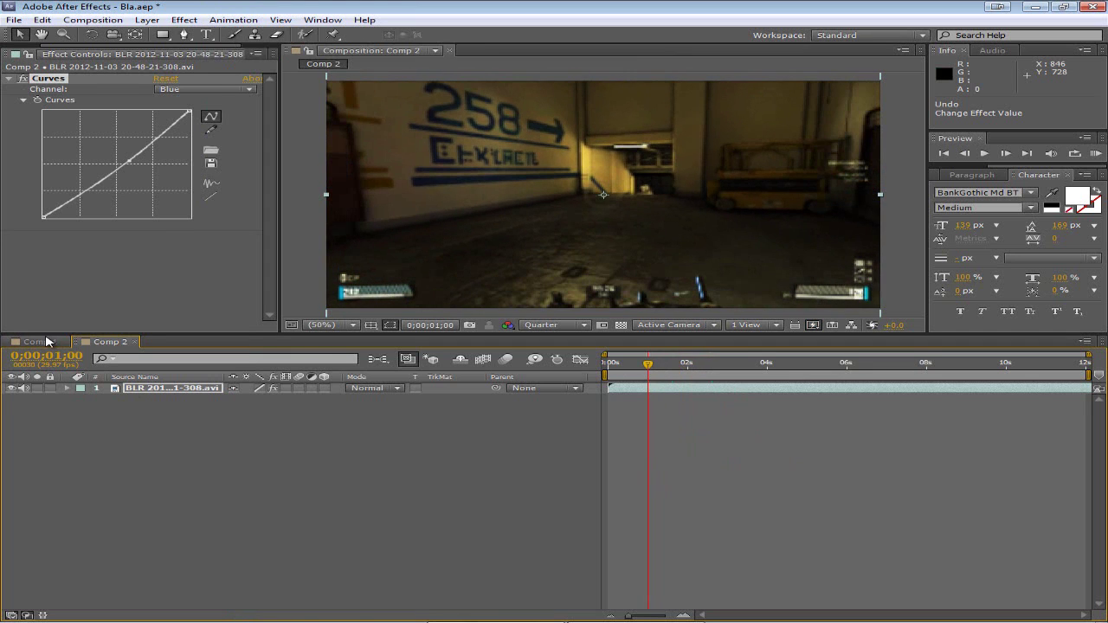
- Switch to Comp 1 and review the glowing 'Hello my name is' / '7Zephyr' title from its start
{"action": "left_click", "coordinate": [46, 341]}
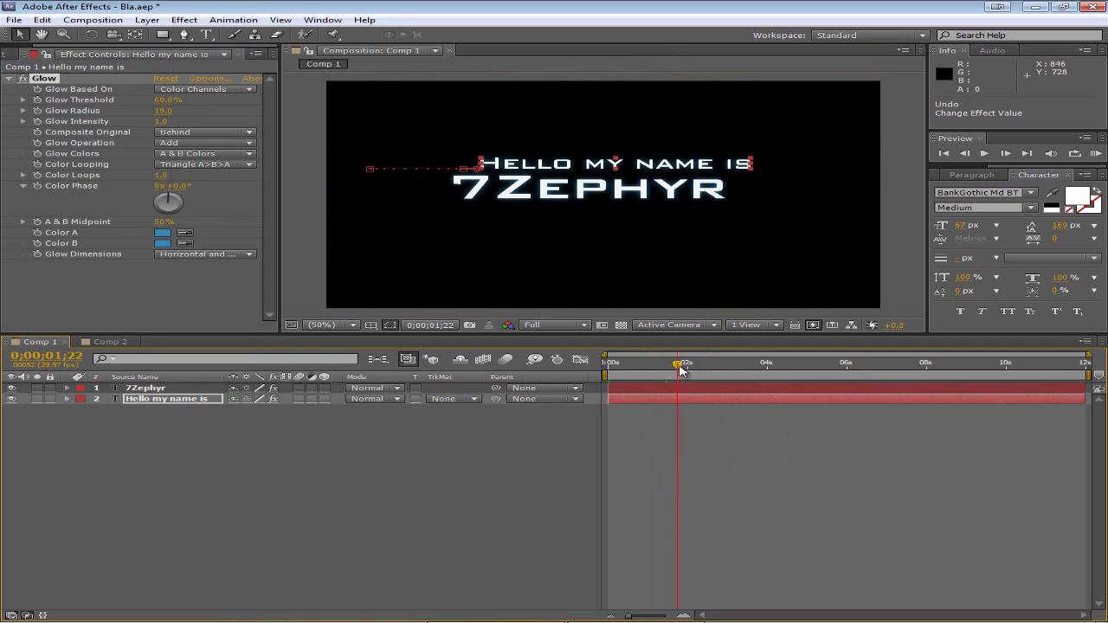
{"action": "left_click_drag", "start_coordinate": [681, 368], "coordinate": [657, 364]}
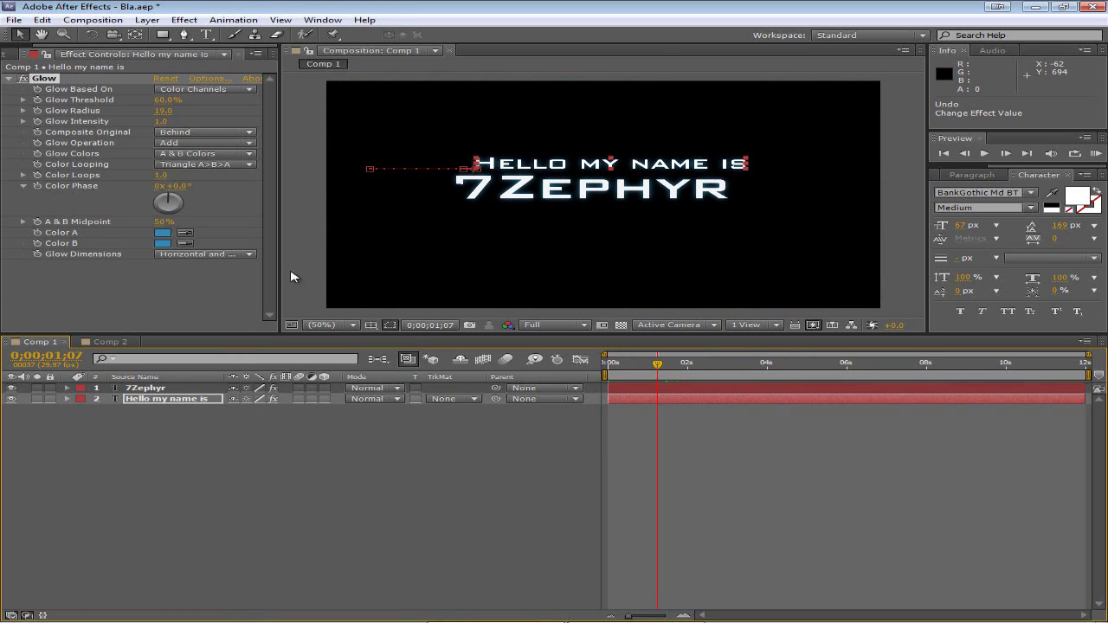
{"action": "mouse_move", "coordinate": [663, 374]}
{"action": "left_mouse_down"}
{"action": "mouse_move", "coordinate": [623, 365]}
{"action": "mouse_move", "coordinate": [718, 364]}
{"action": "mouse_move", "coordinate": [610, 364]}
{"action": "mouse_move", "coordinate": [734, 364]}
{"action": "mouse_move", "coordinate": [681, 367]}
{"action": "mouse_move", "coordinate": [658, 393]}
{"action": "left_mouse_up"}
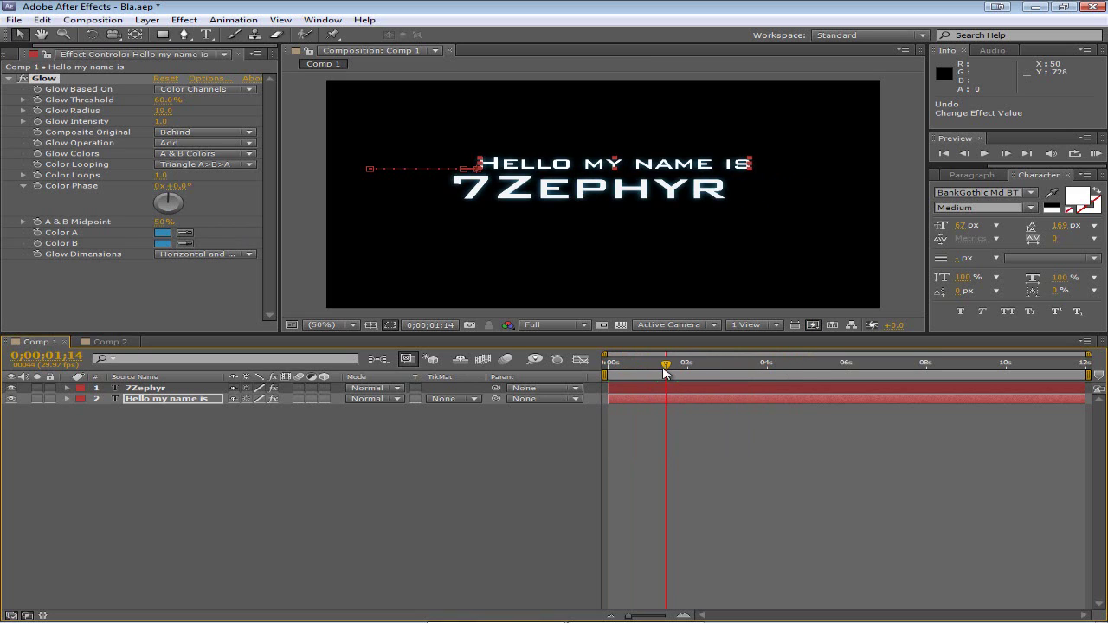